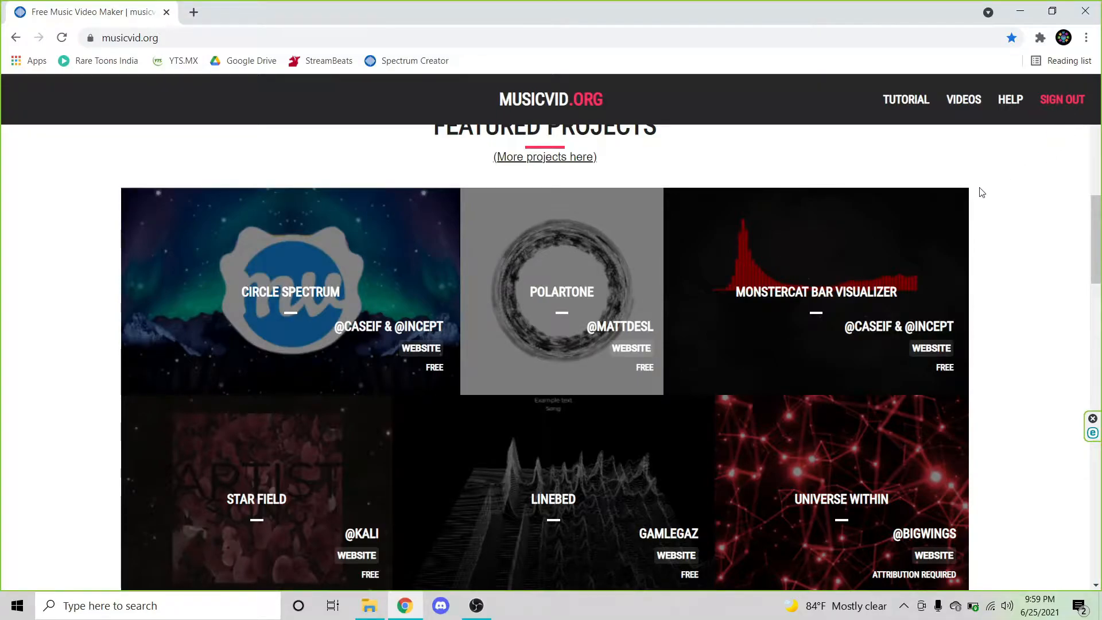
Step: Open the Circle Spectrum featured template in the editor
scroll(981, 191, "up", 1)
scroll(538, 195, "up", 5)
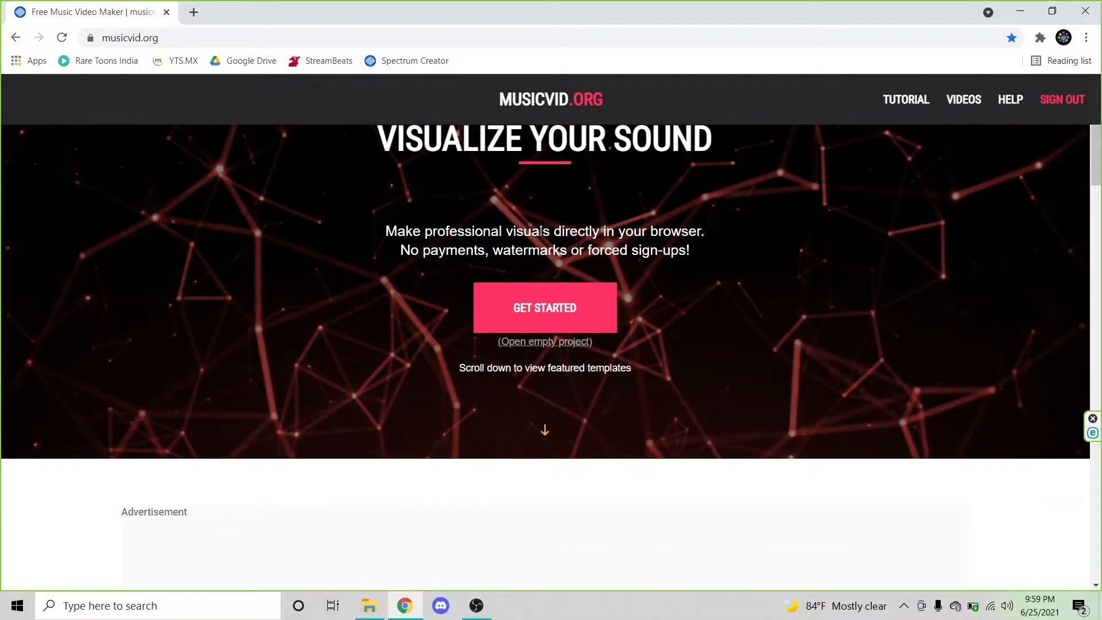
scroll(541, 313, "down", 5)
left_click_drag(396, 280, 823, 266)
left_click(778, 267)
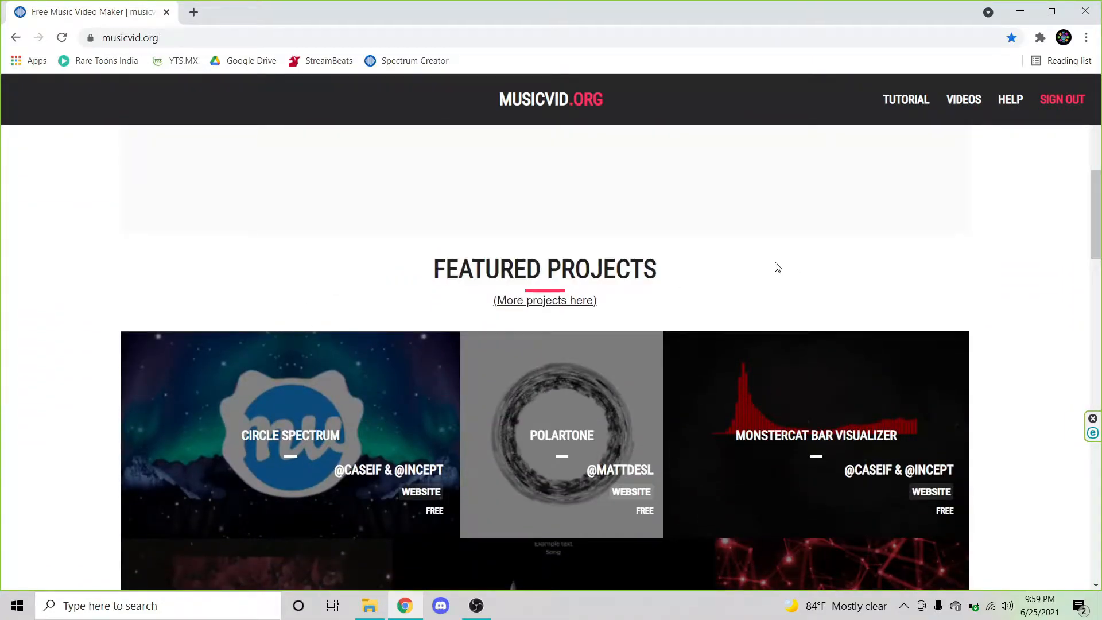
scroll(679, 290, "down", 2)
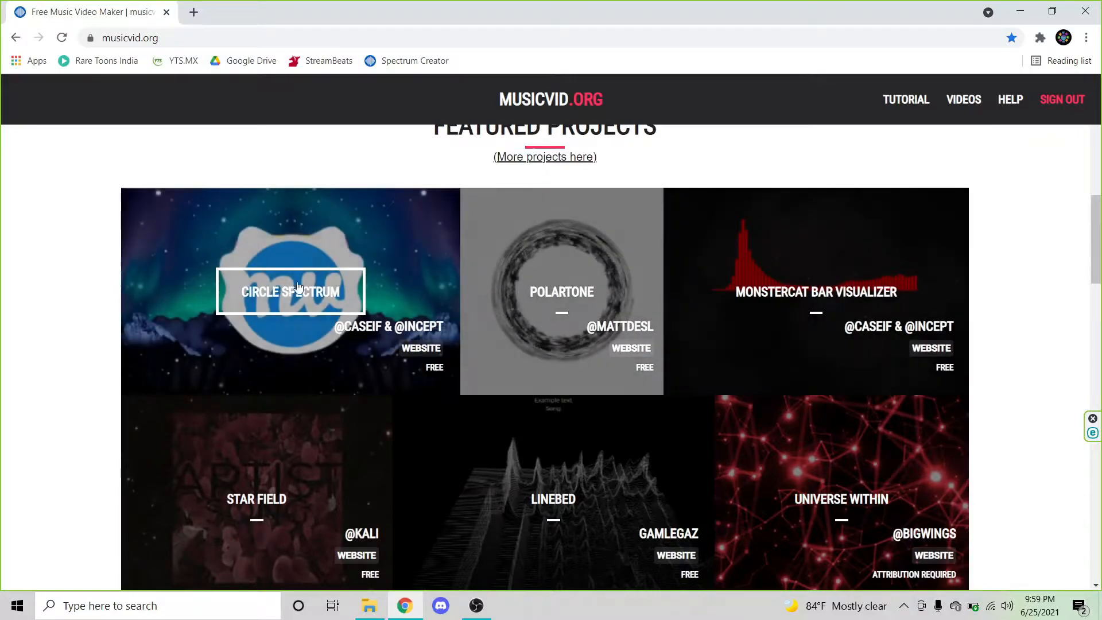
scroll(562, 205, "down", 8)
scroll(401, 294, "up", 4)
scroll(727, 187, "up", 4)
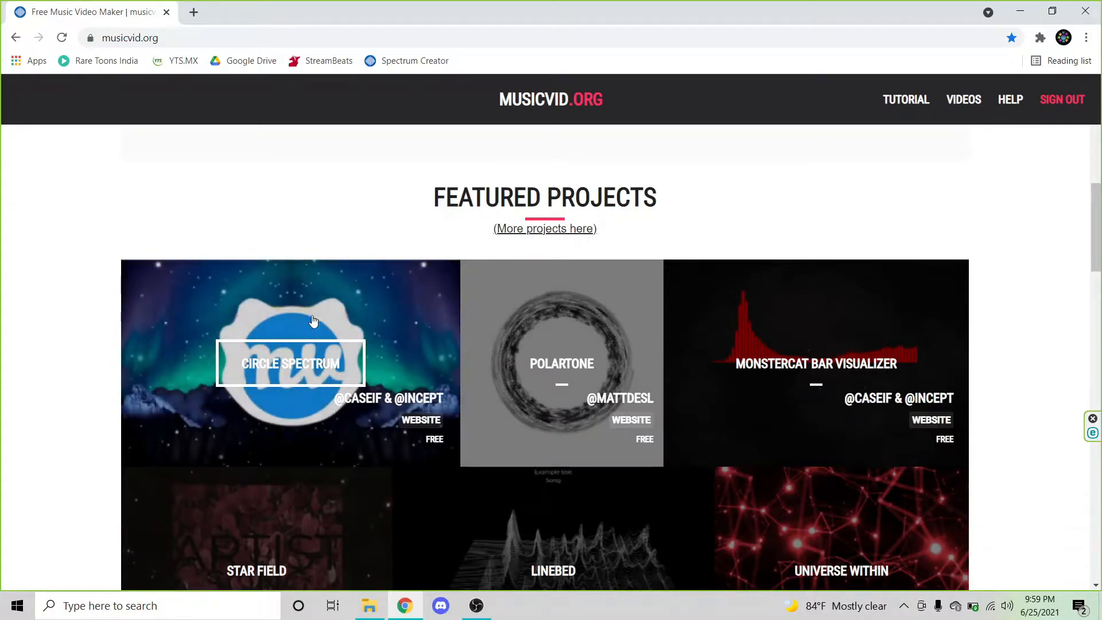
scroll(298, 304, "down", 1)
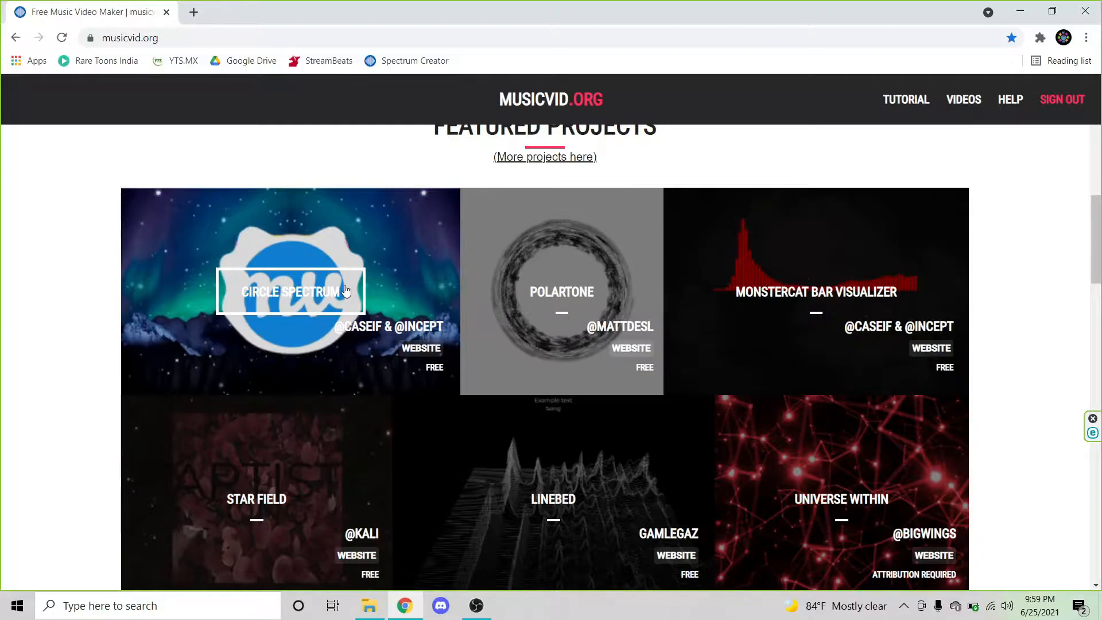
left_click(346, 291)
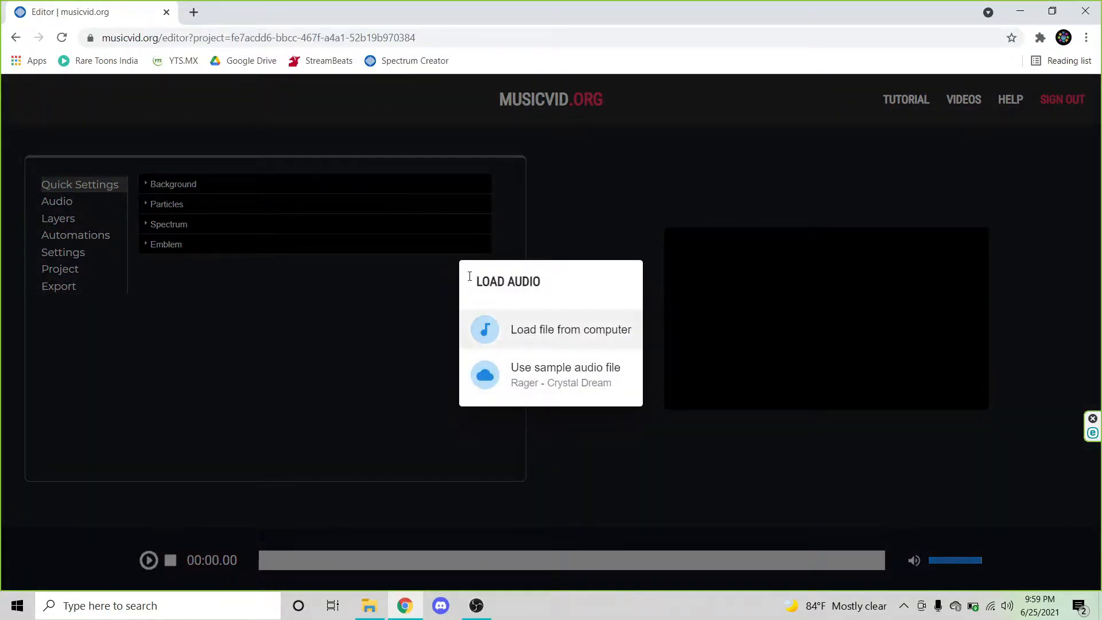
Step: Load the audio file TheFatRat - Fly Away feat. Anjulie from the computer into the project
left_click_drag(445, 270, 550, 287)
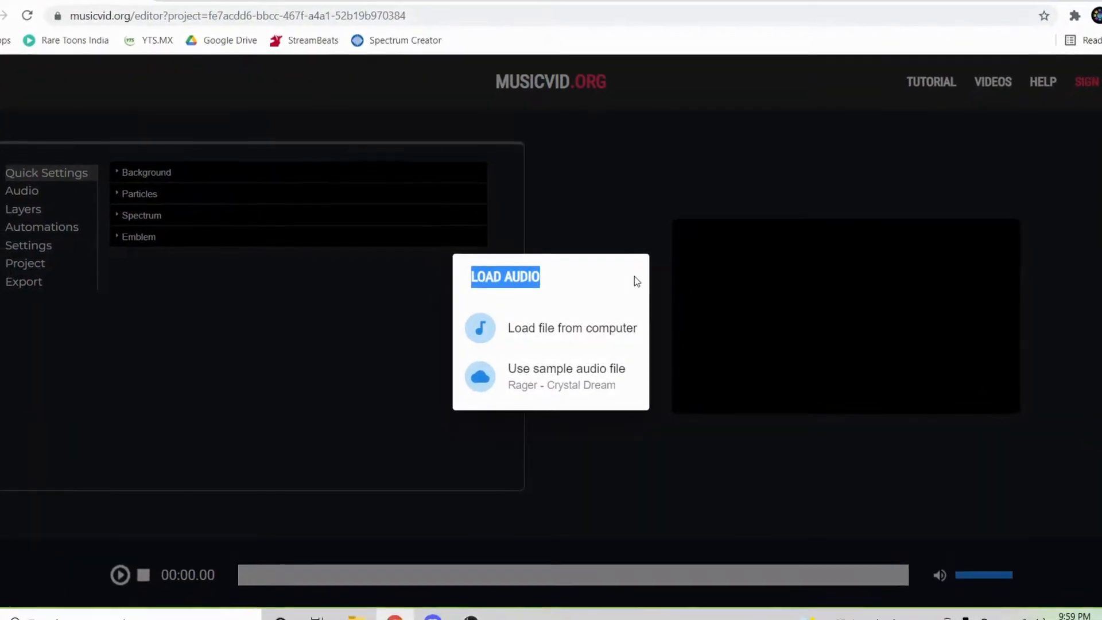
left_click(630, 279)
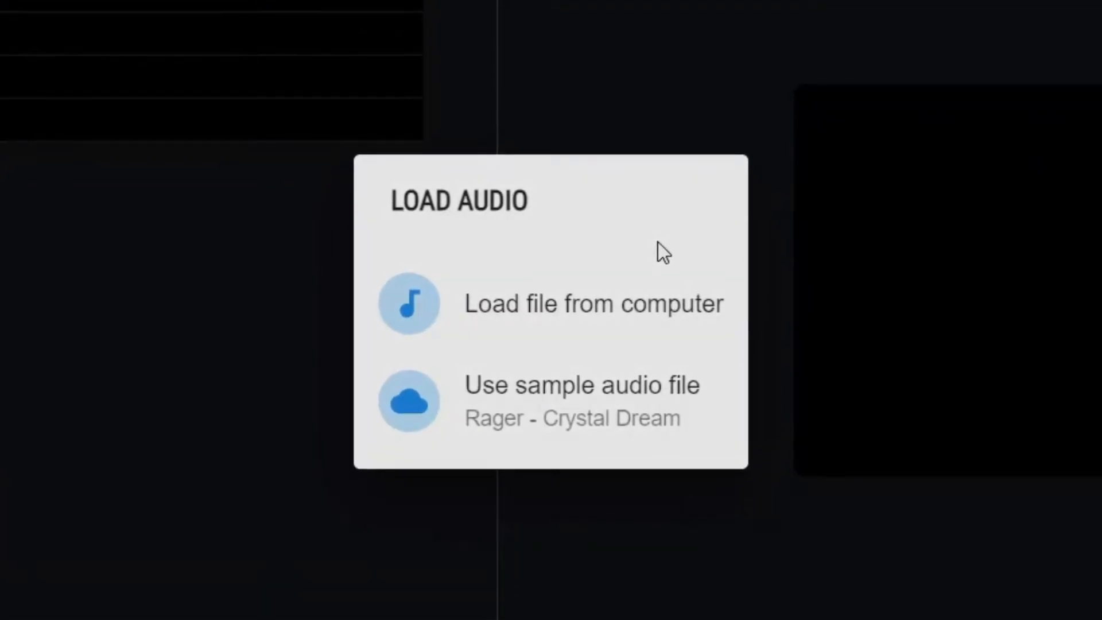
left_click(698, 335)
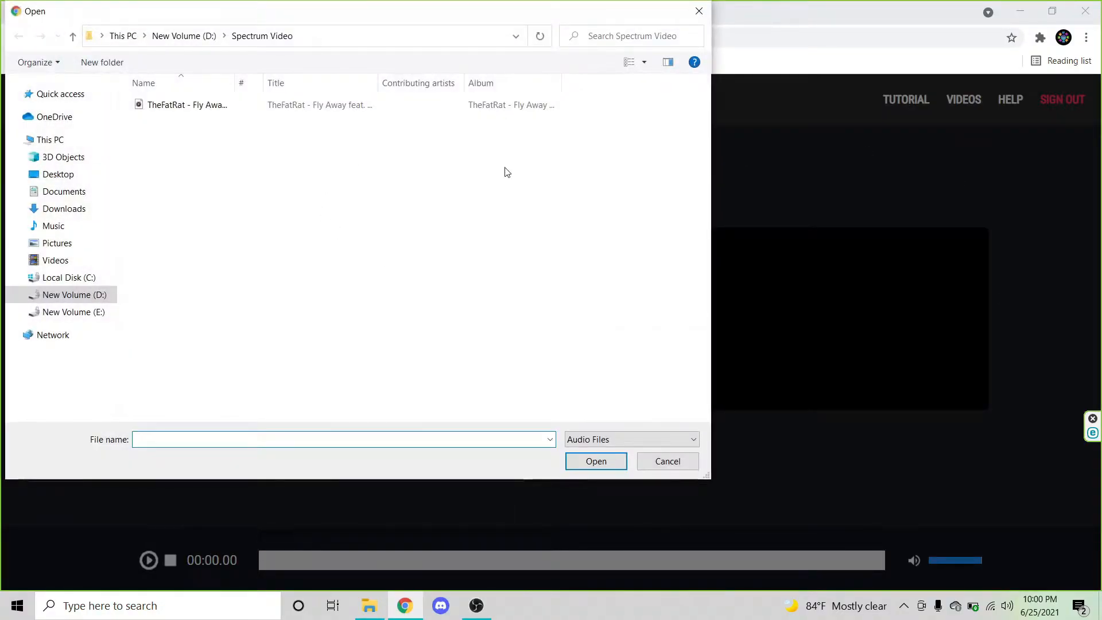
left_click(494, 105)
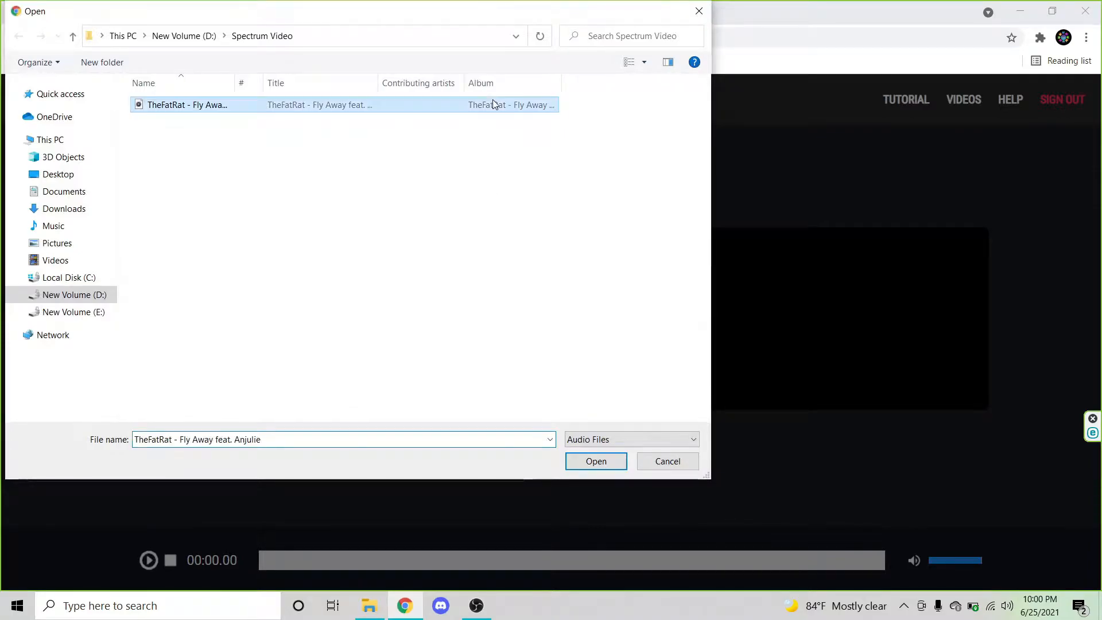
left_click(608, 466)
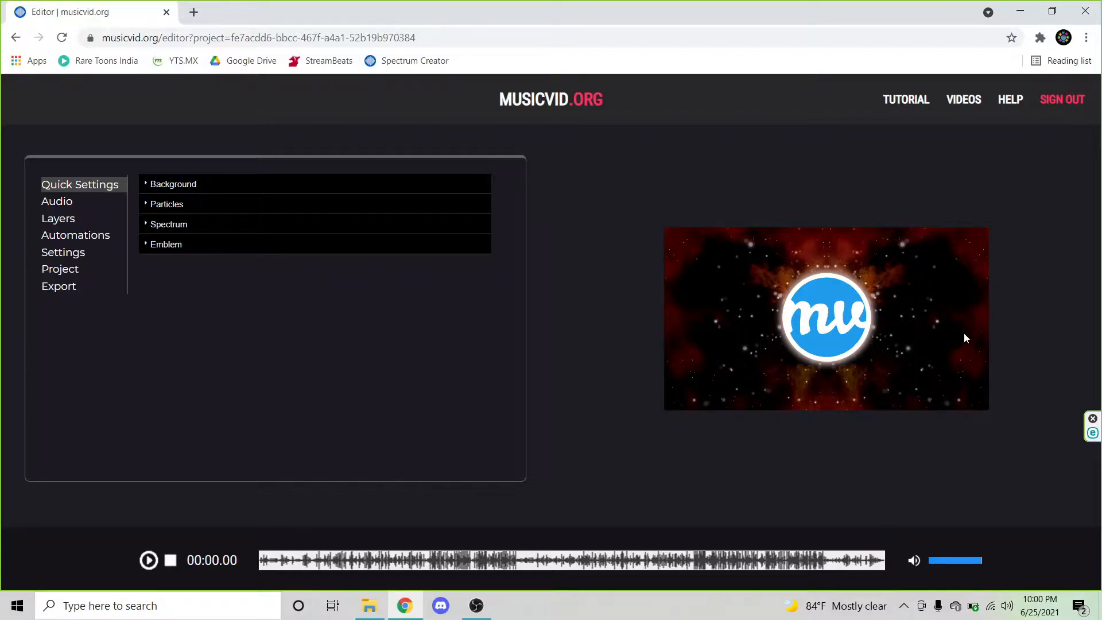
Step: Preview the track playback, lowering the player volume, and pause it
left_click(149, 561)
left_click(144, 556)
left_click_drag(978, 561, 939, 562)
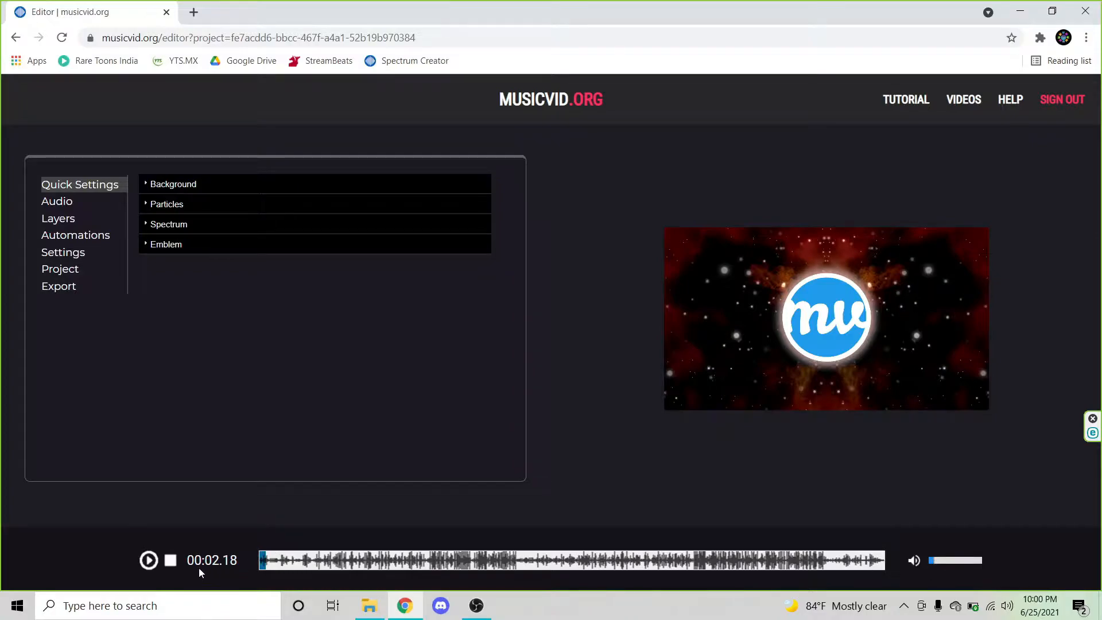
left_click(147, 563)
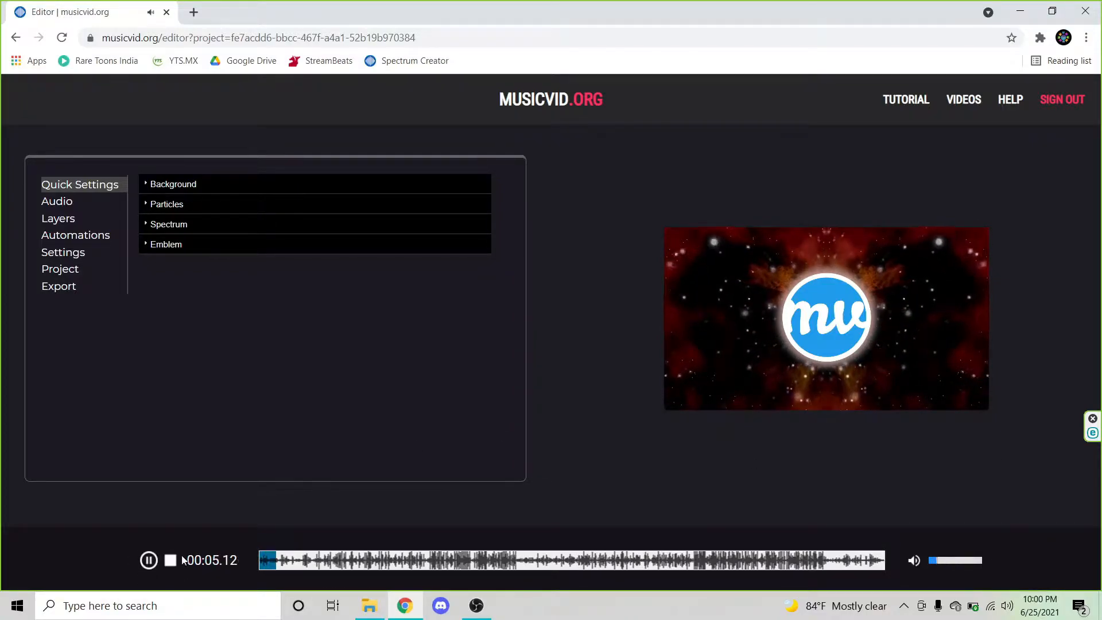
left_click(148, 559)
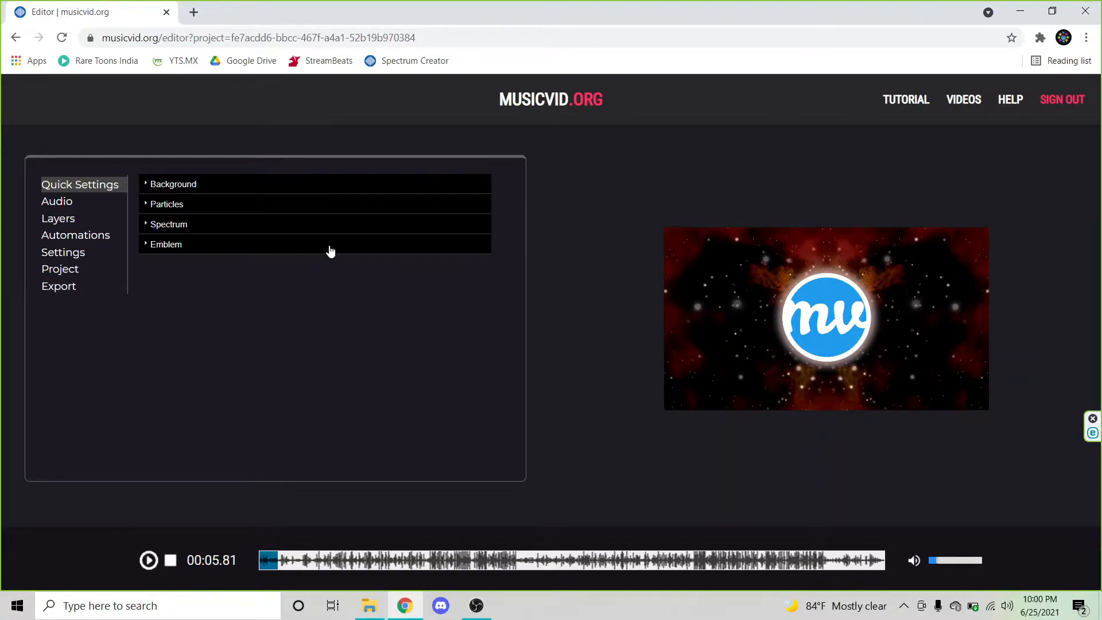
Step: Expand the Background settings and try each Mirror option, finishing with left half
left_click(304, 192)
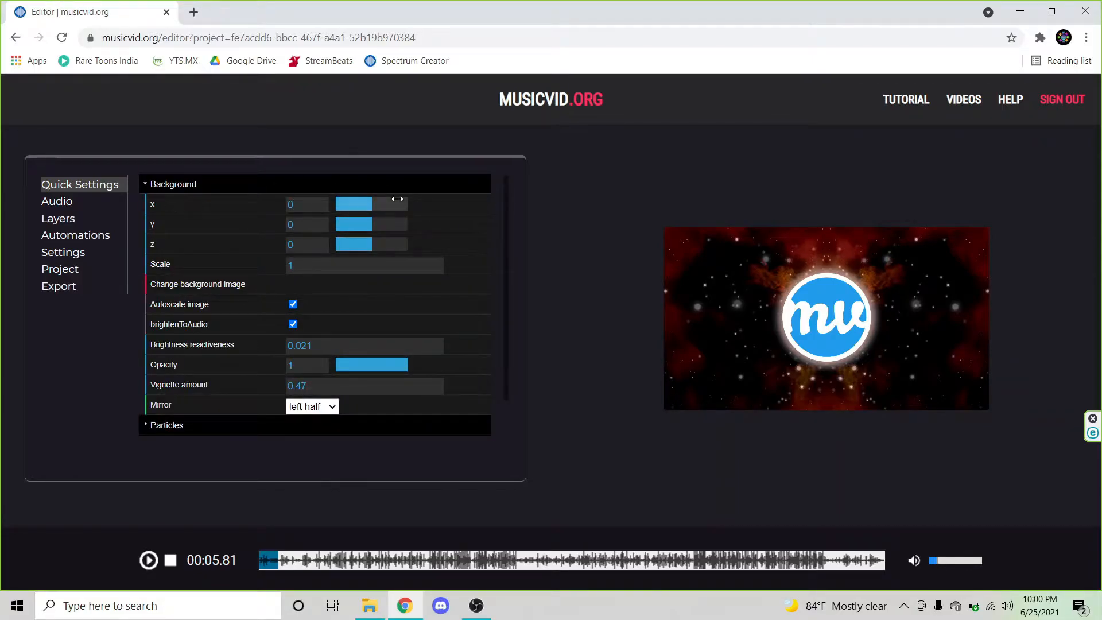
scroll(396, 198, "down", 1)
scroll(396, 198, "down", 1)
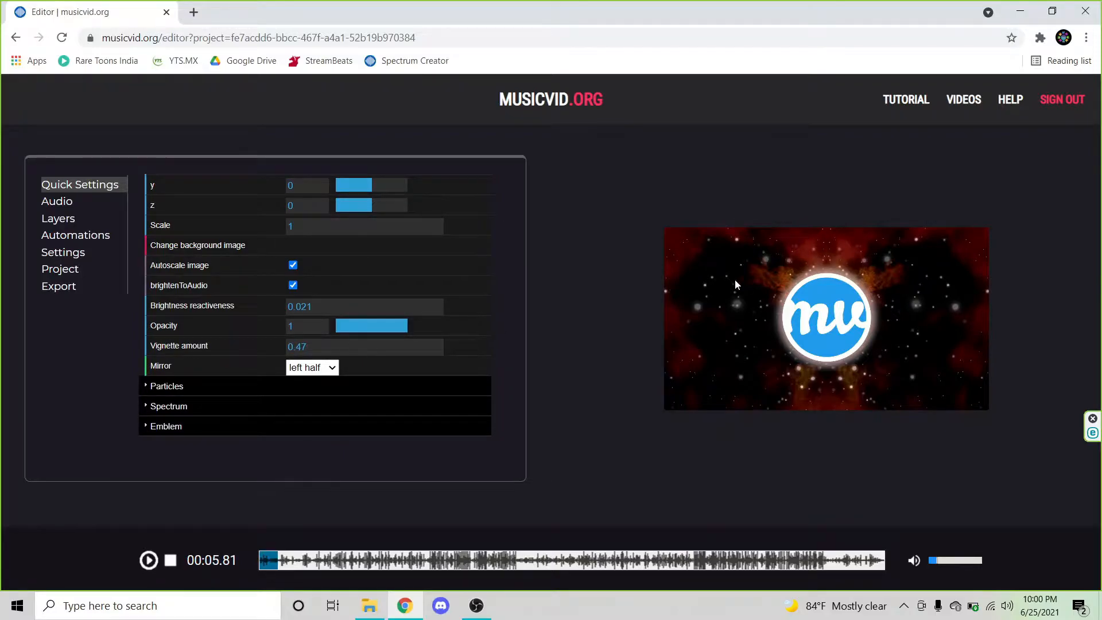
left_click(335, 368)
left_click(325, 382)
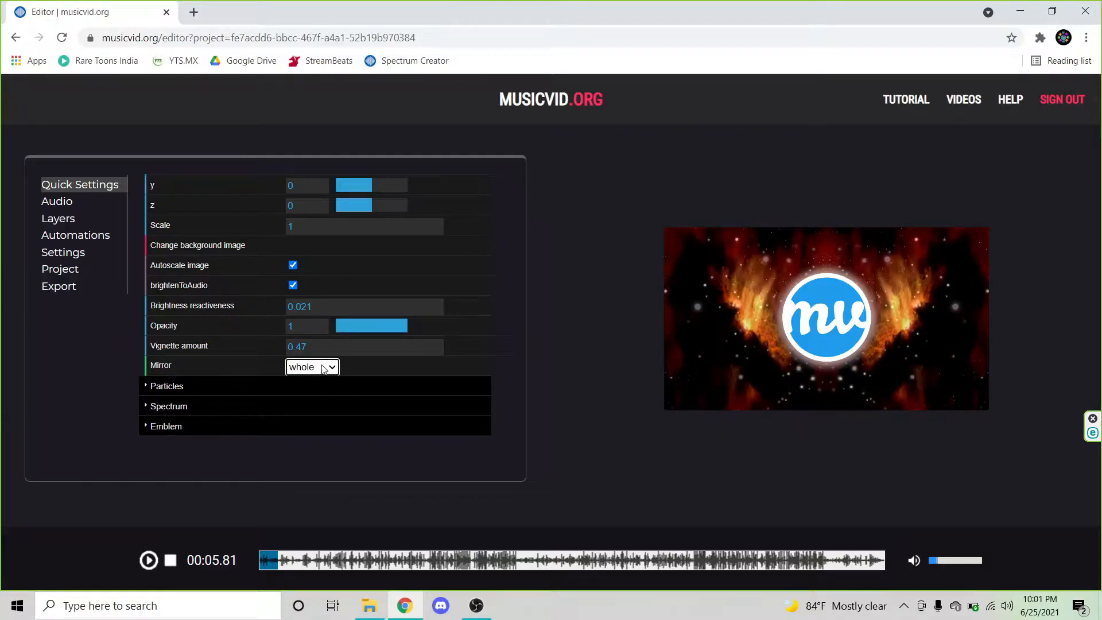
left_click(328, 371)
left_click(338, 391)
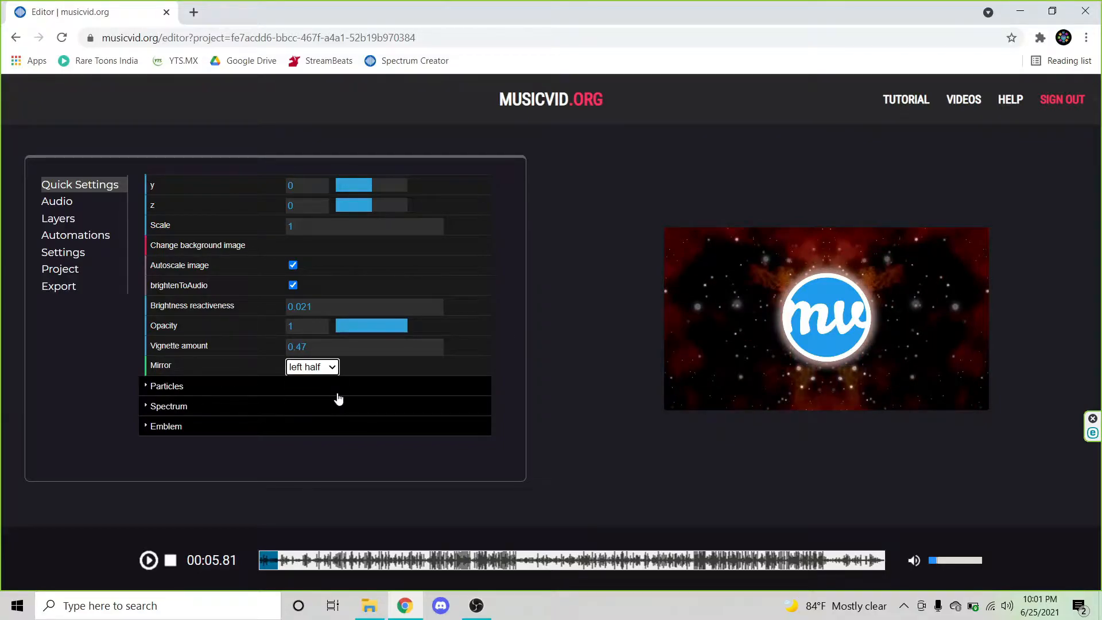
left_click(328, 371)
left_click(332, 402)
left_click(335, 372)
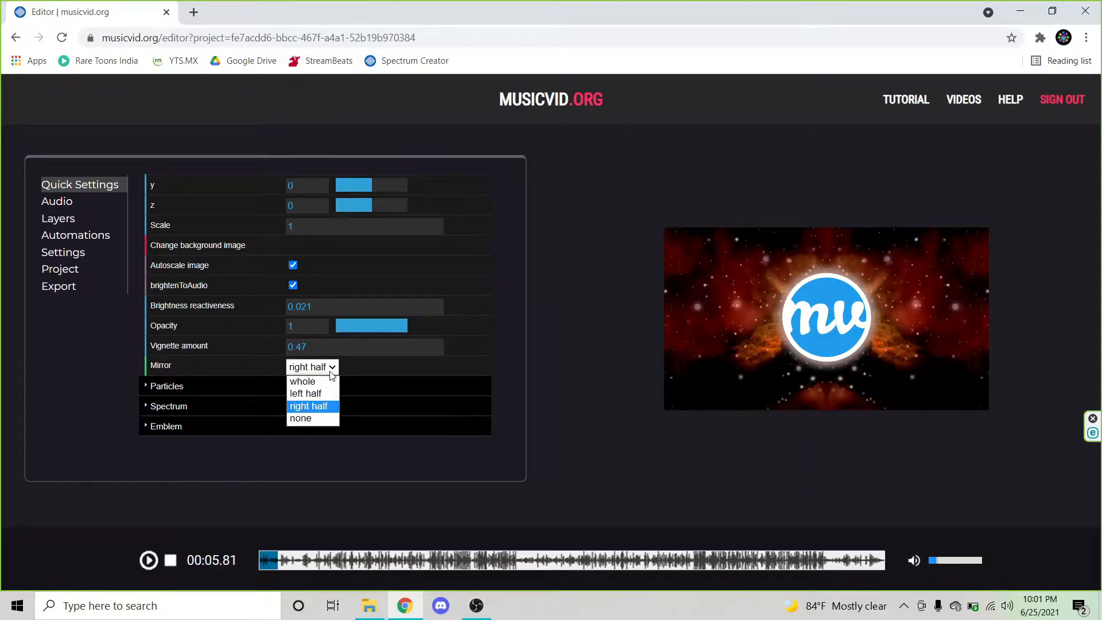
left_click(328, 422)
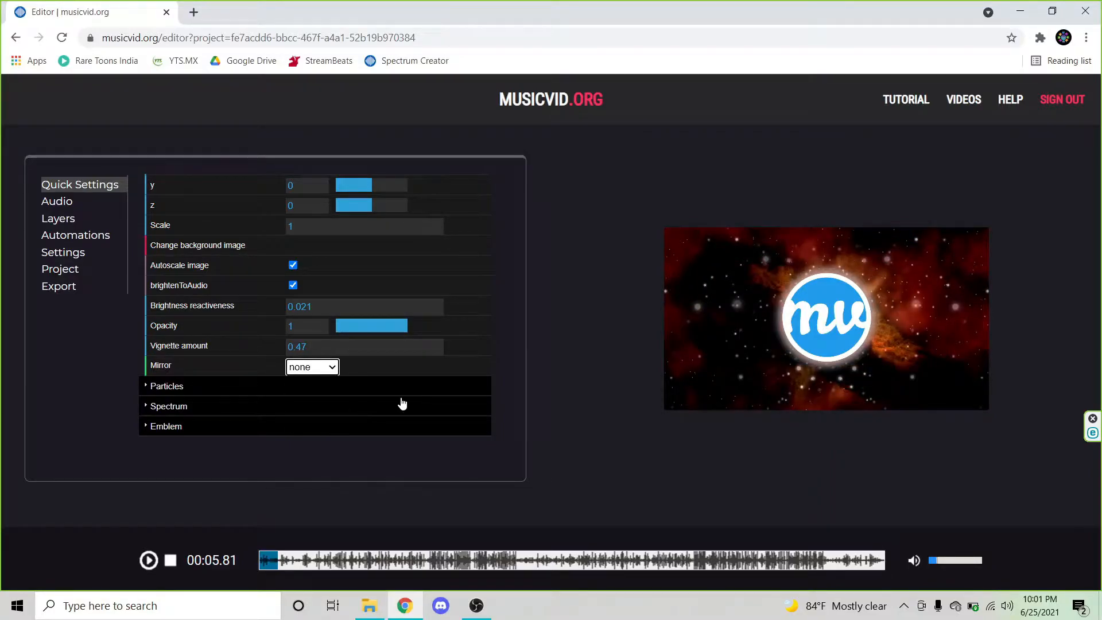
left_click(319, 366)
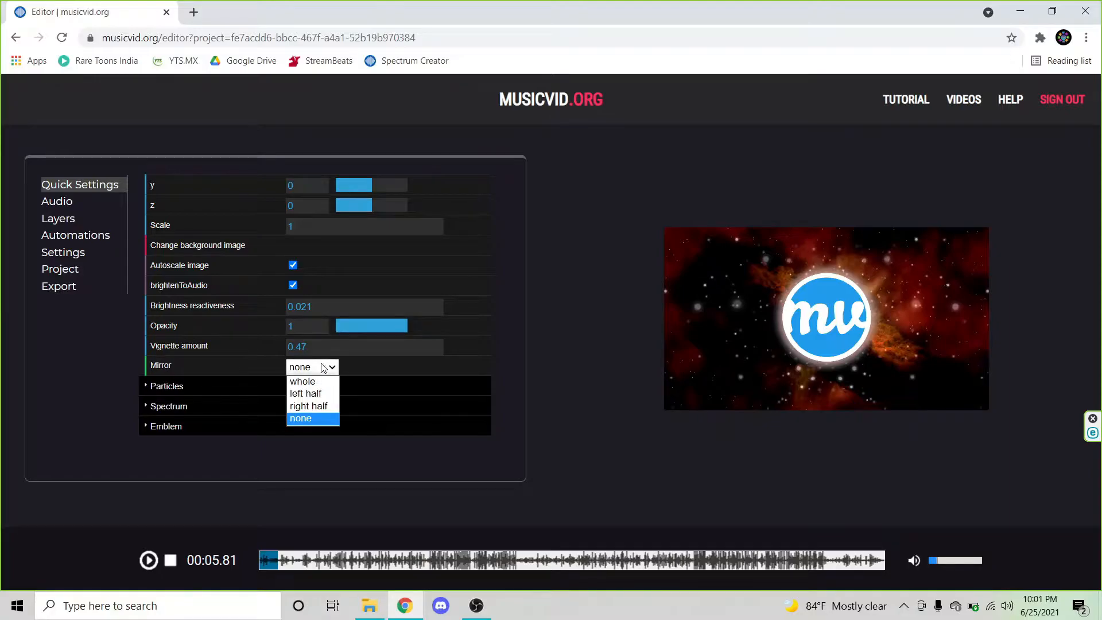
left_click(330, 394)
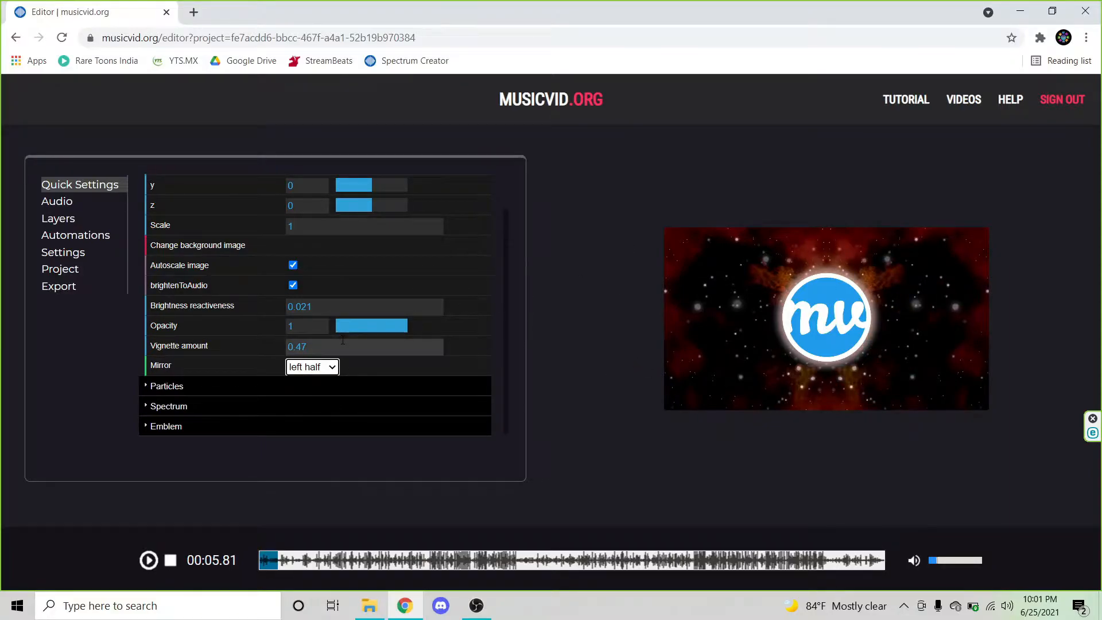
Step: Replace the background image with the Clouds picture from the computer
scroll(231, 333, "up", 1)
left_click_drag(380, 366, 440, 364)
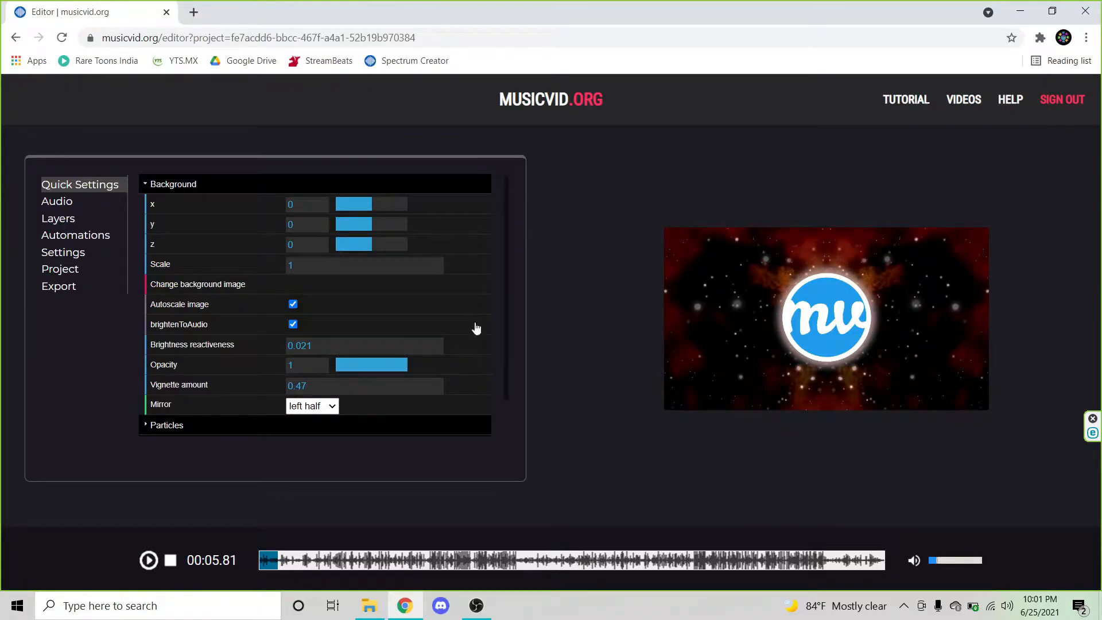
left_click(365, 344)
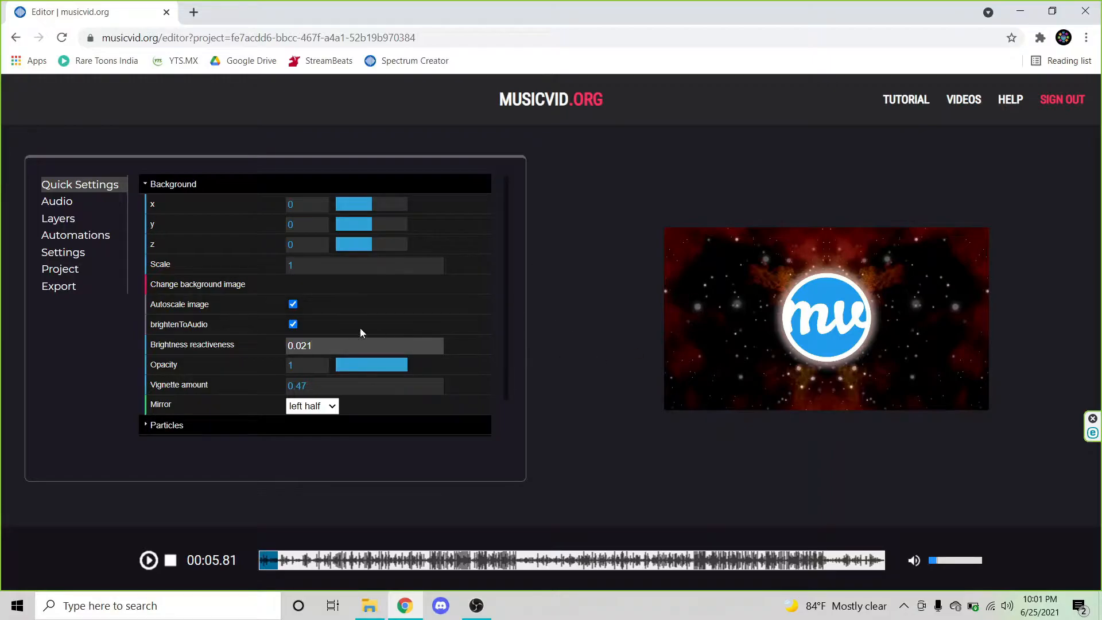
left_click(634, 270)
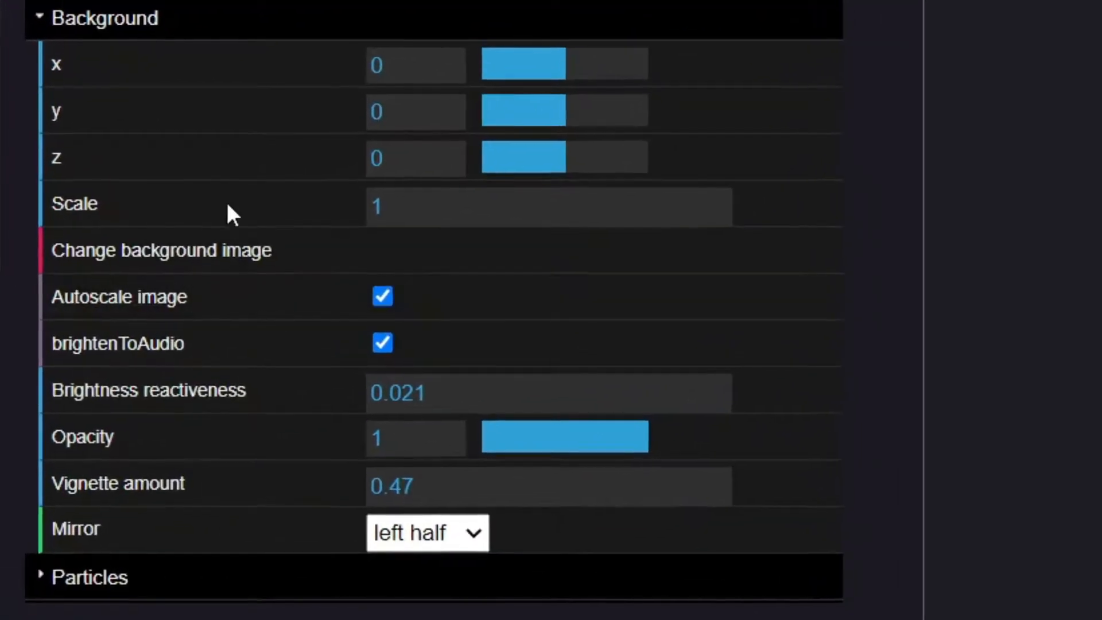
left_click(213, 244)
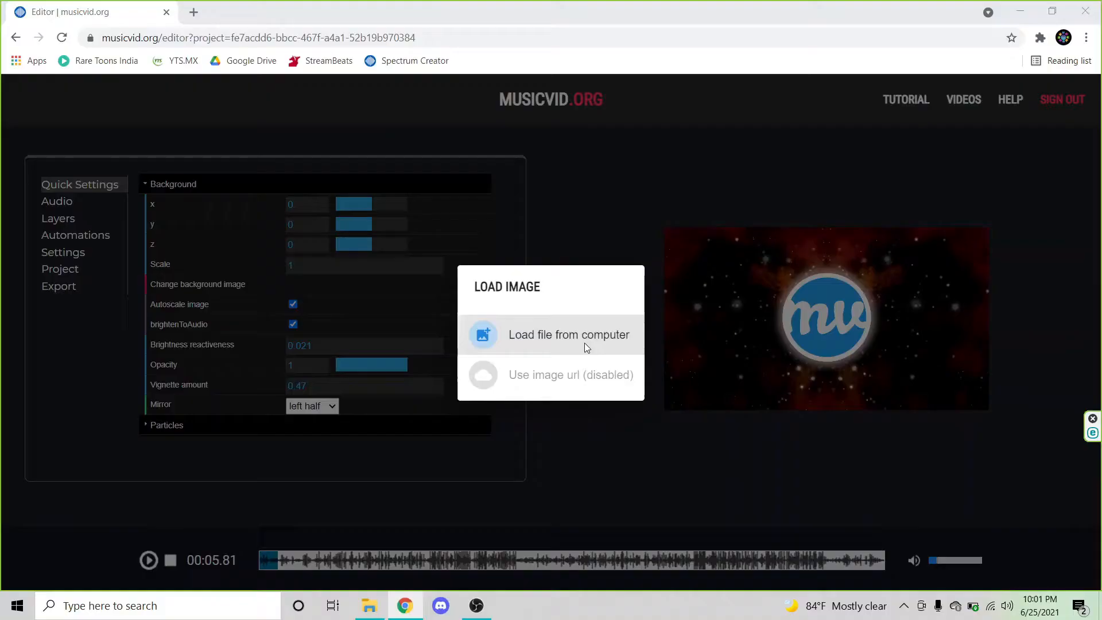
left_click(646, 393)
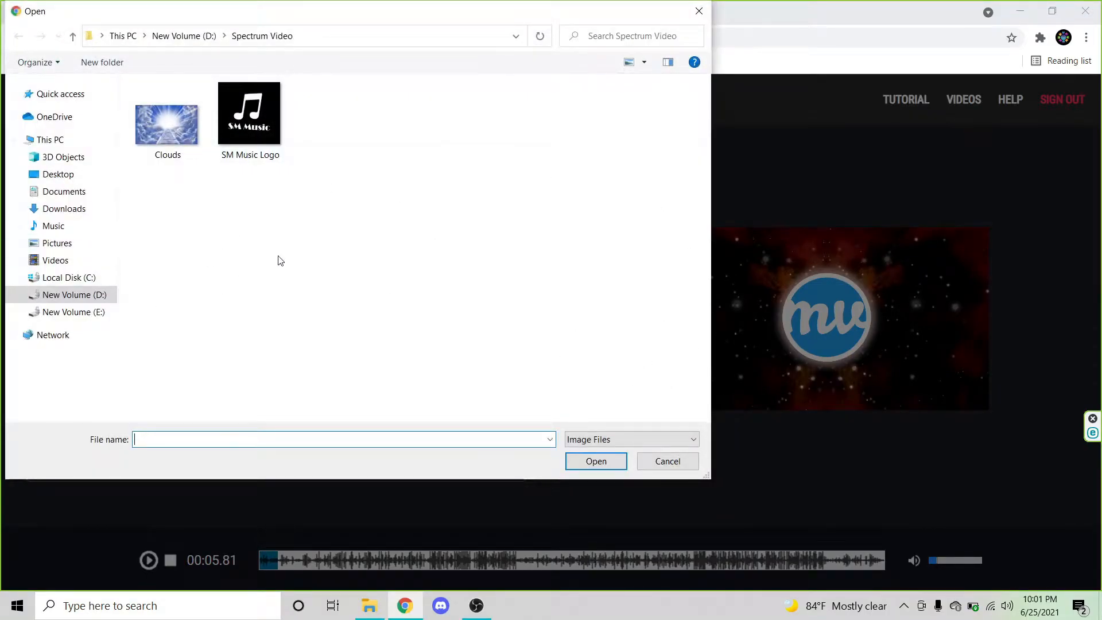
left_click(169, 141)
left_click(618, 465)
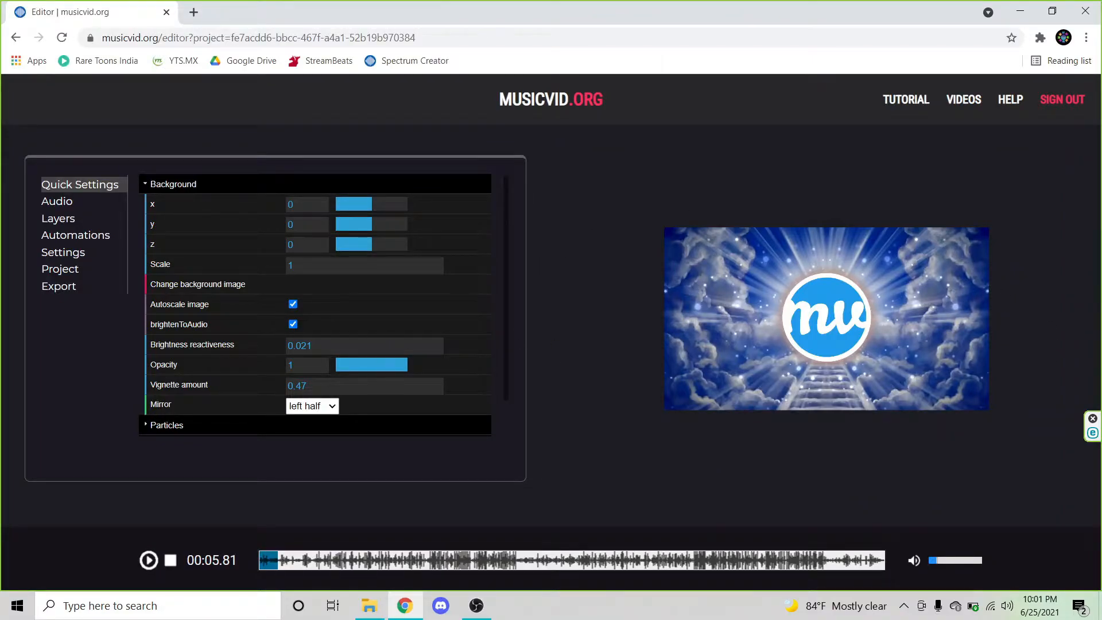
Step: Try the Mirror options on the new background, finishing with left half
left_click(332, 406)
left_click(331, 432)
left_click(328, 408)
left_click(329, 409)
left_click(329, 409)
left_click(321, 433)
left_click(324, 407)
left_click(327, 453)
left_click(325, 406)
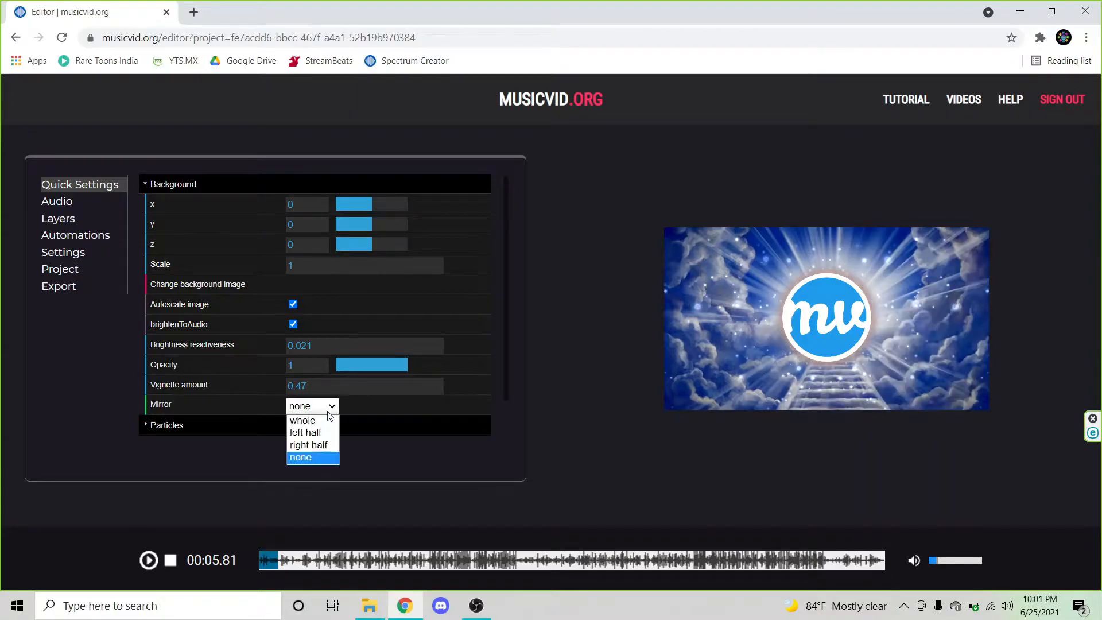
left_click(323, 442)
left_click(325, 406)
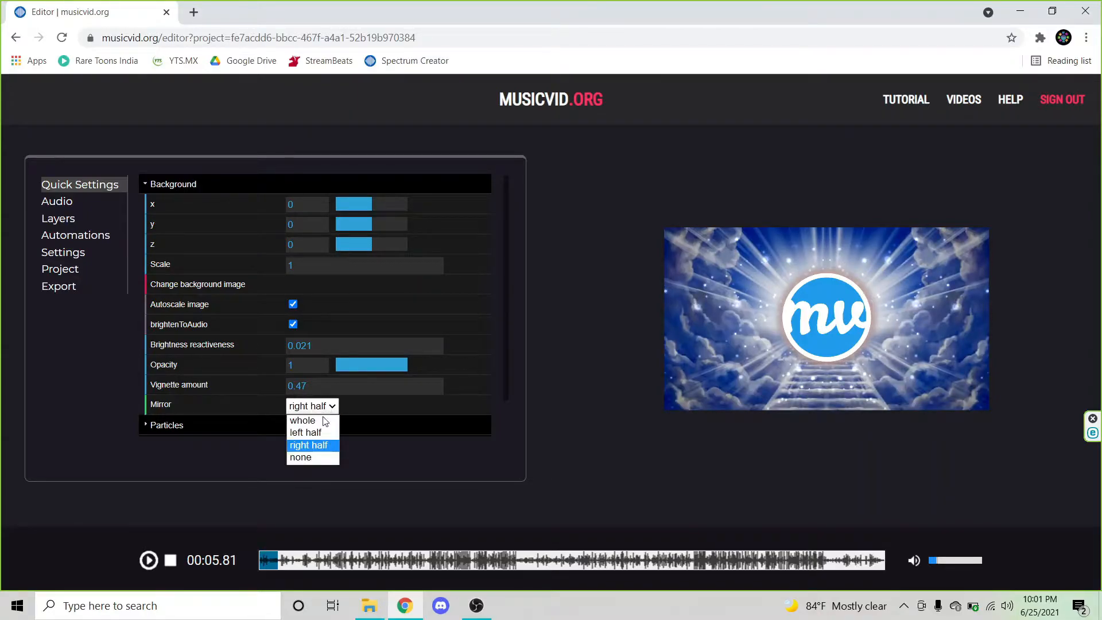
left_click(325, 454)
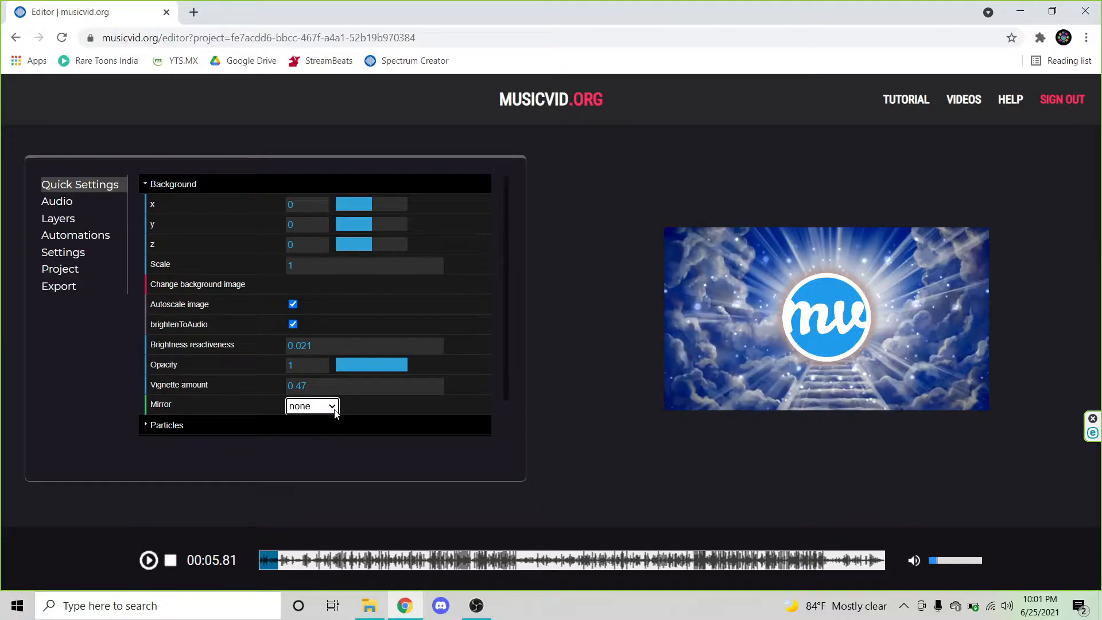
left_click(333, 406)
left_click(332, 443)
left_click(322, 406)
left_click(322, 432)
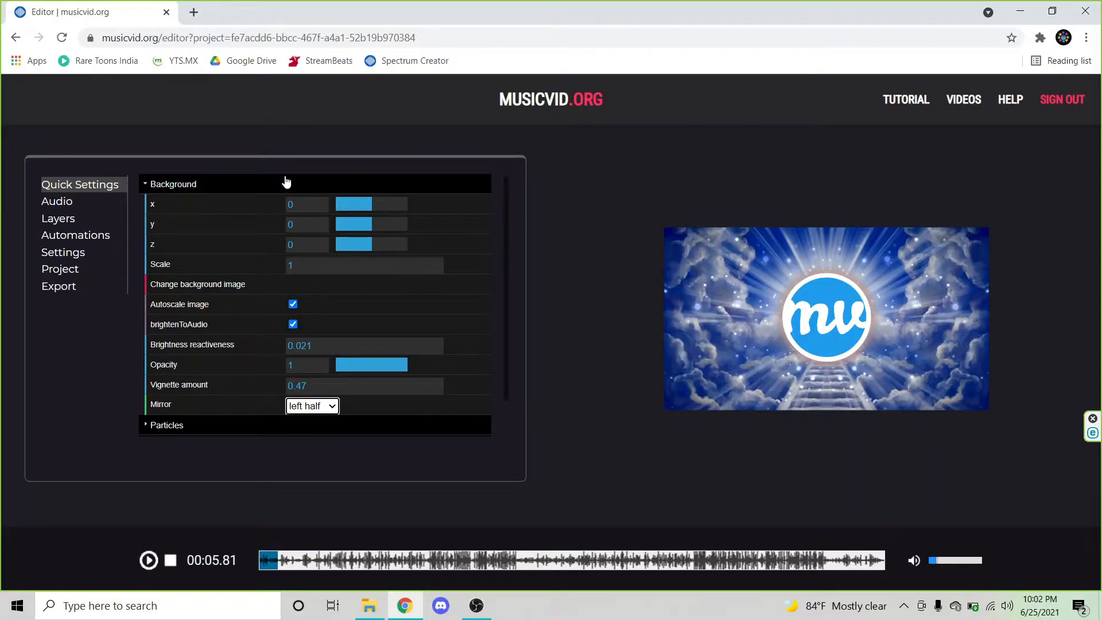
Step: Collapse the Background section and open the Spectrum settings to review them
left_click(150, 189)
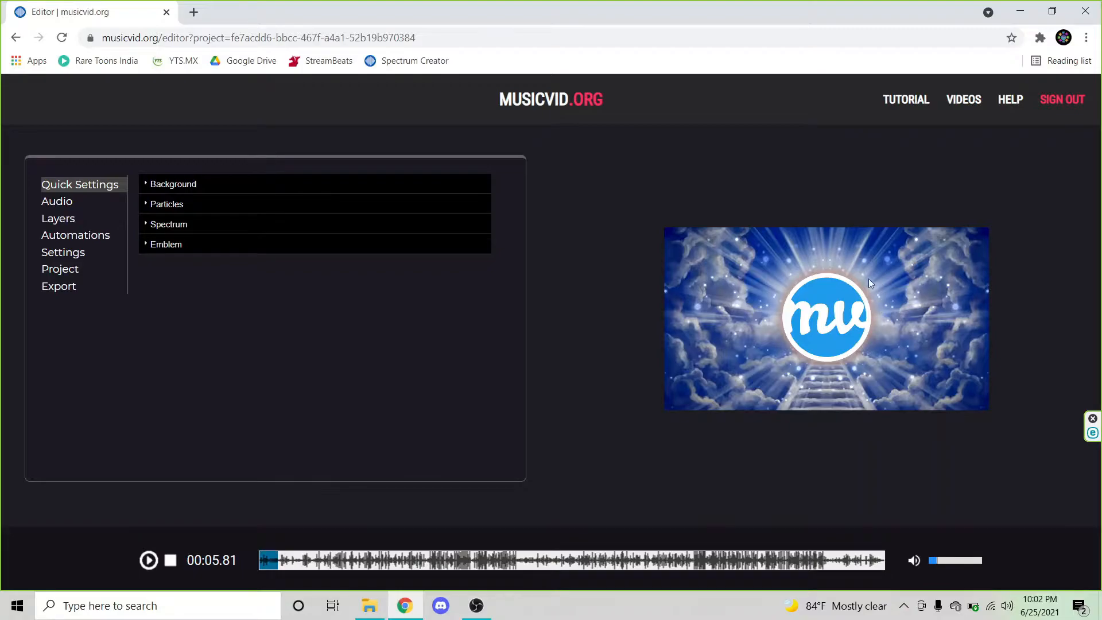
left_click(170, 225)
scroll(411, 241, "down", 1)
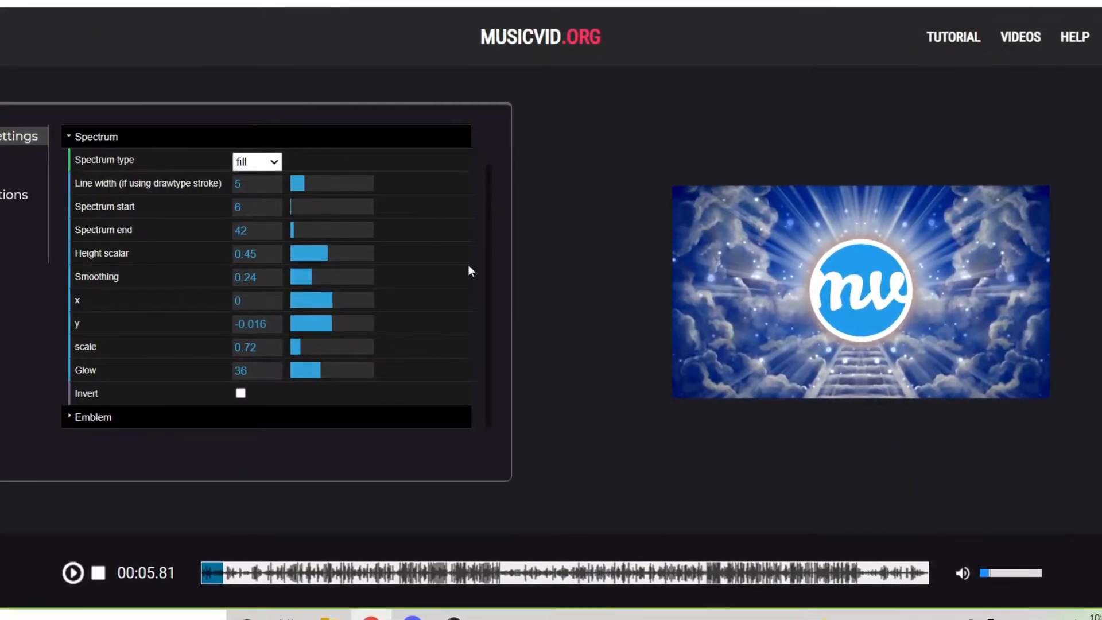
scroll(467, 265, "up", 2)
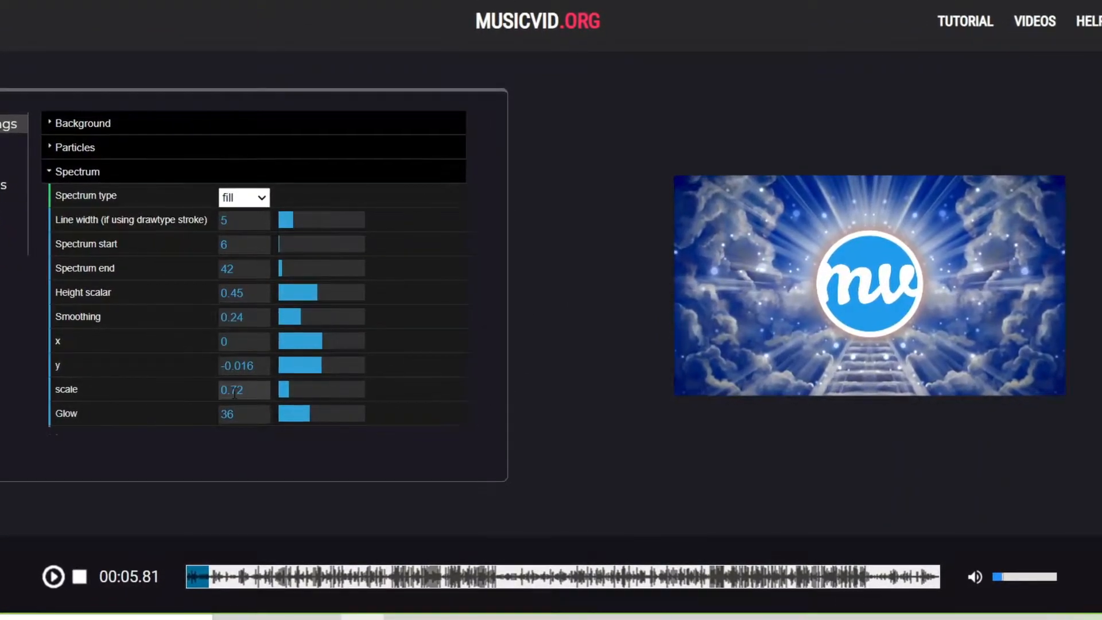
Step: Set the spectrum's scale to 0.49 and its glow to 100
scroll(233, 392, "down", 2)
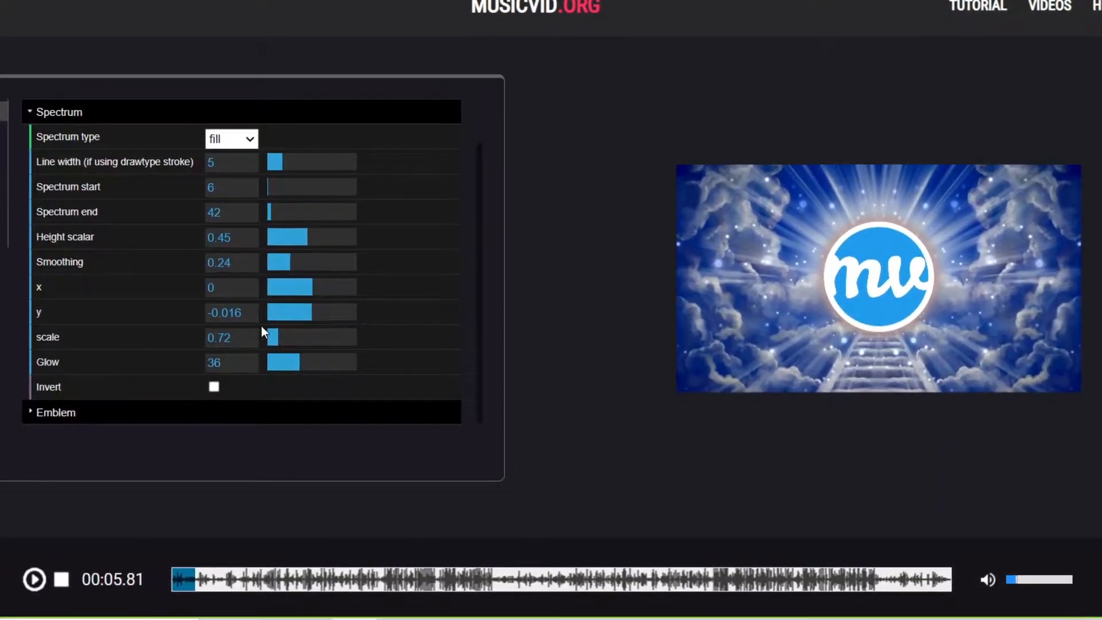
left_click_drag(278, 336, 257, 328)
left_click_drag(312, 360, 370, 365)
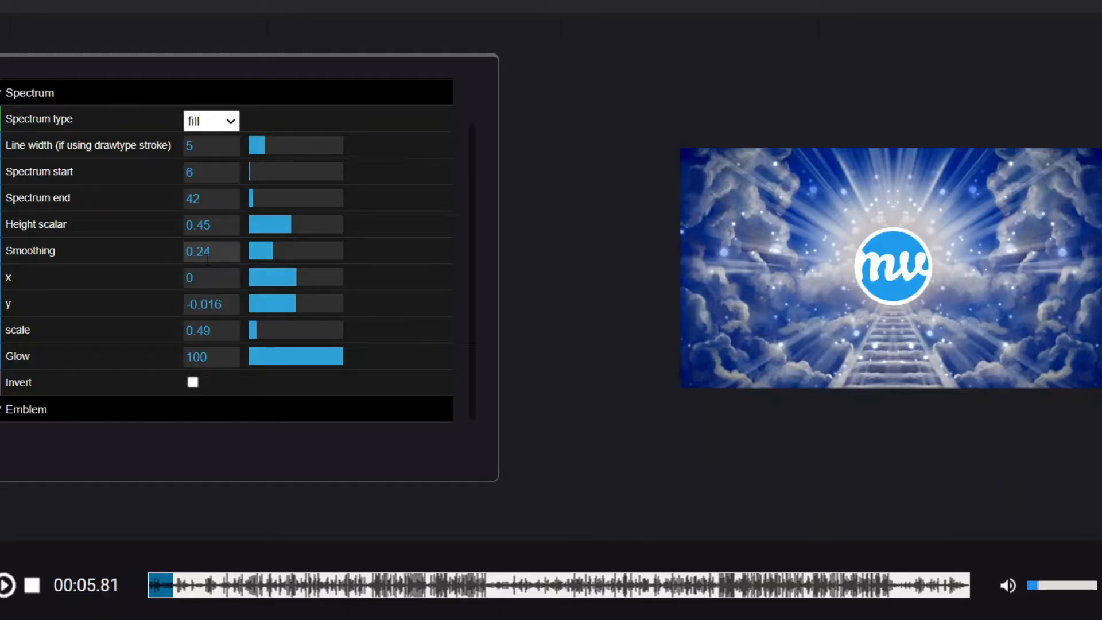
mouse_move(278, 251)
left_mouse_down()
mouse_move(292, 251)
mouse_move(263, 247)
left_mouse_up()
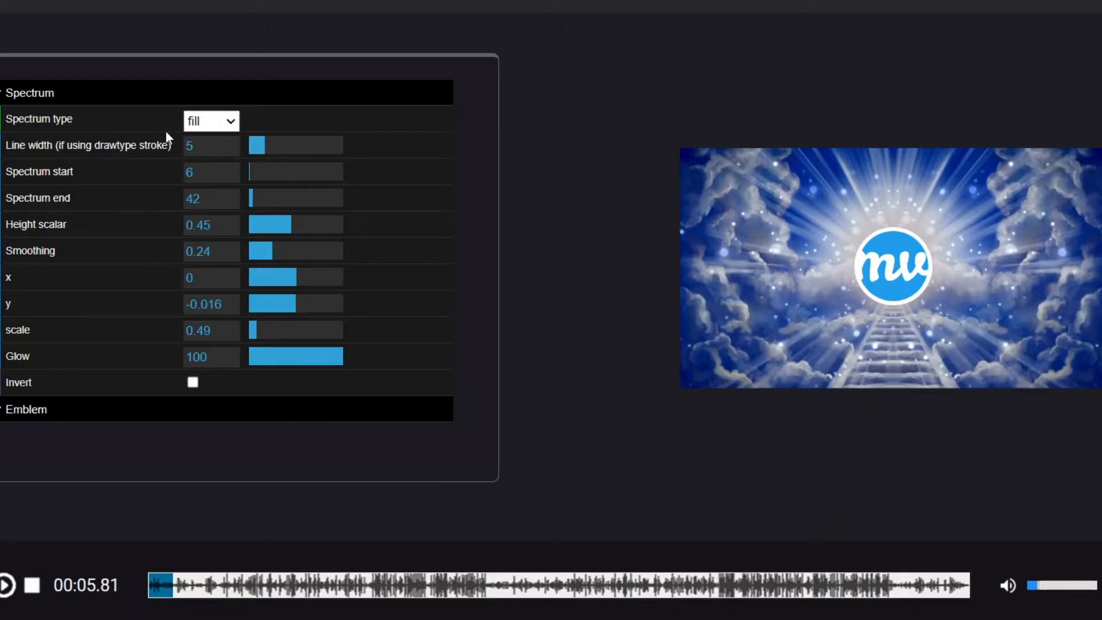
Step: Switch the spectrum type to stroke and set the line width to 13
left_click(227, 127)
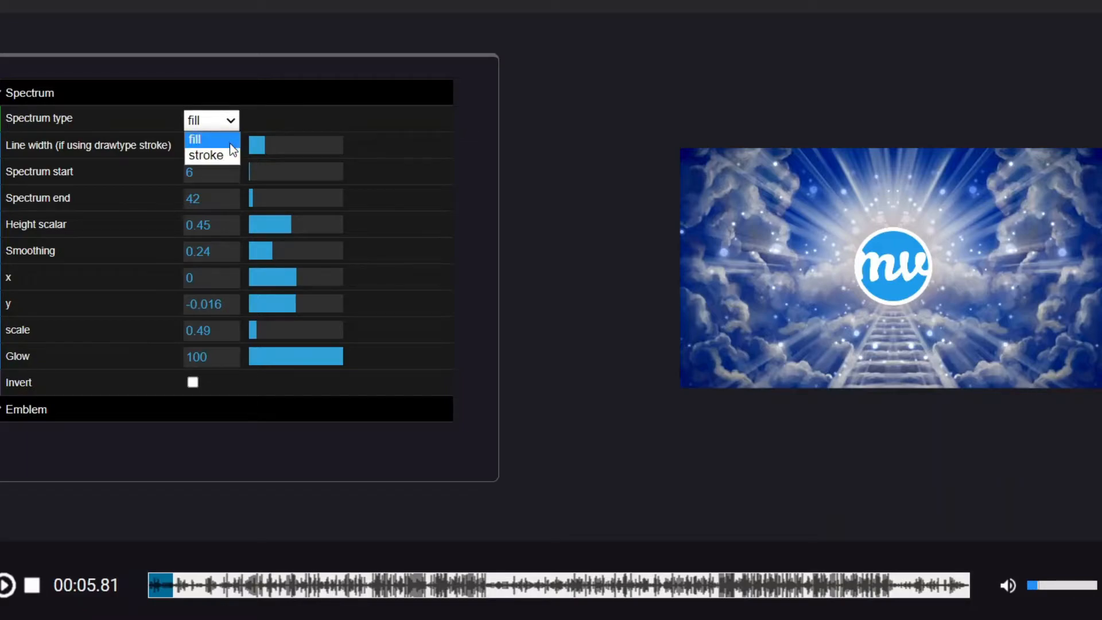
left_click(226, 155)
left_click(289, 141)
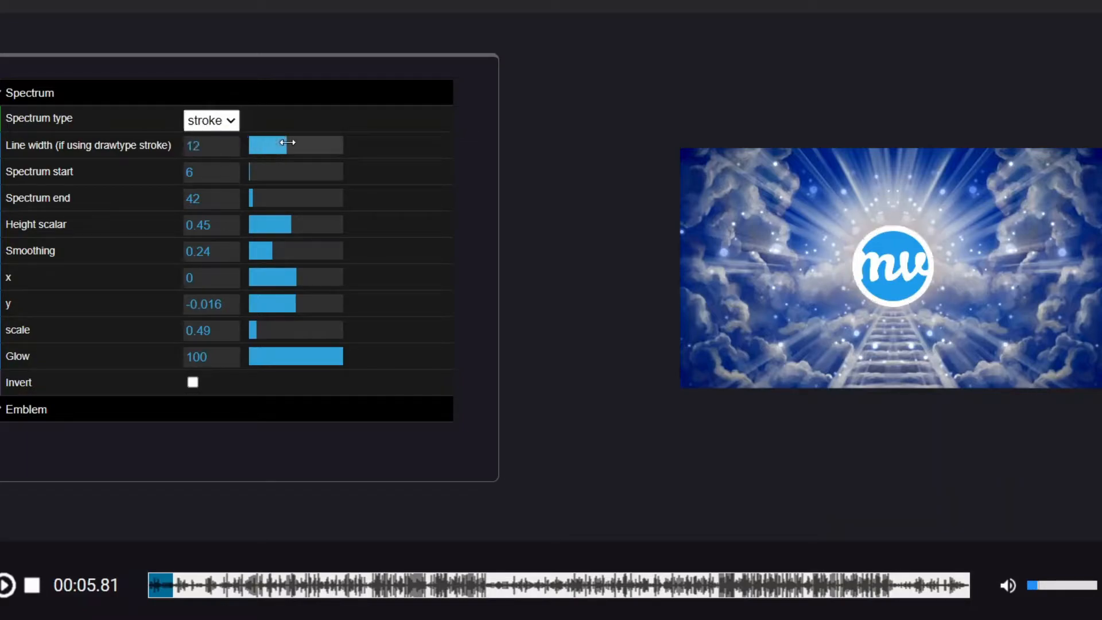
left_click(293, 141)
left_click(291, 141)
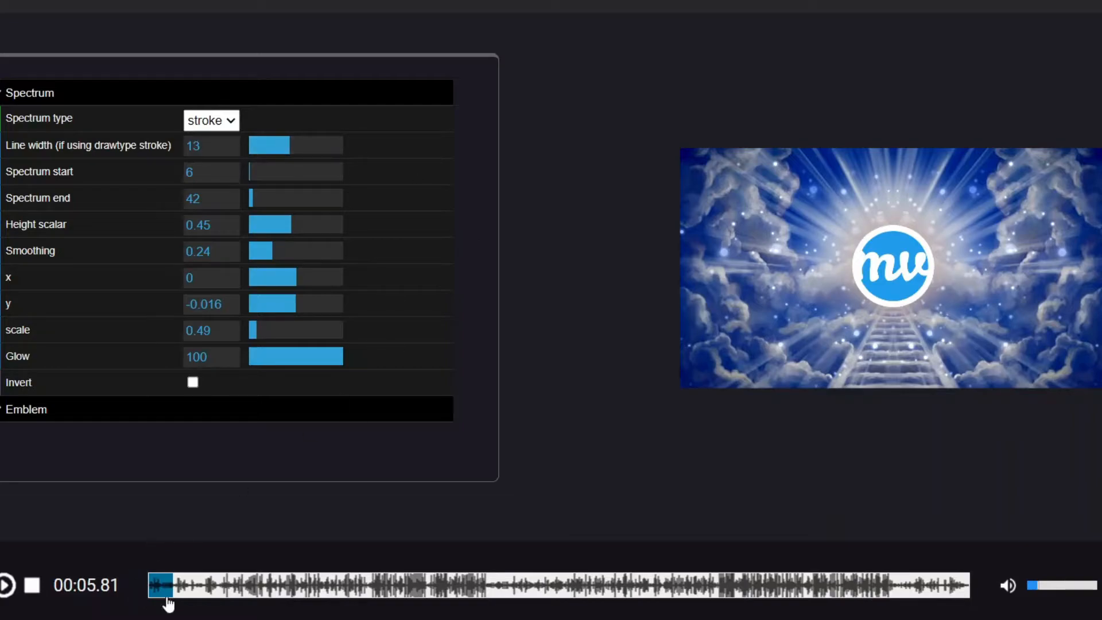
Step: Preview the song from about 18 seconds in and set the spectrum start to 49 and end to 460
left_click(229, 586)
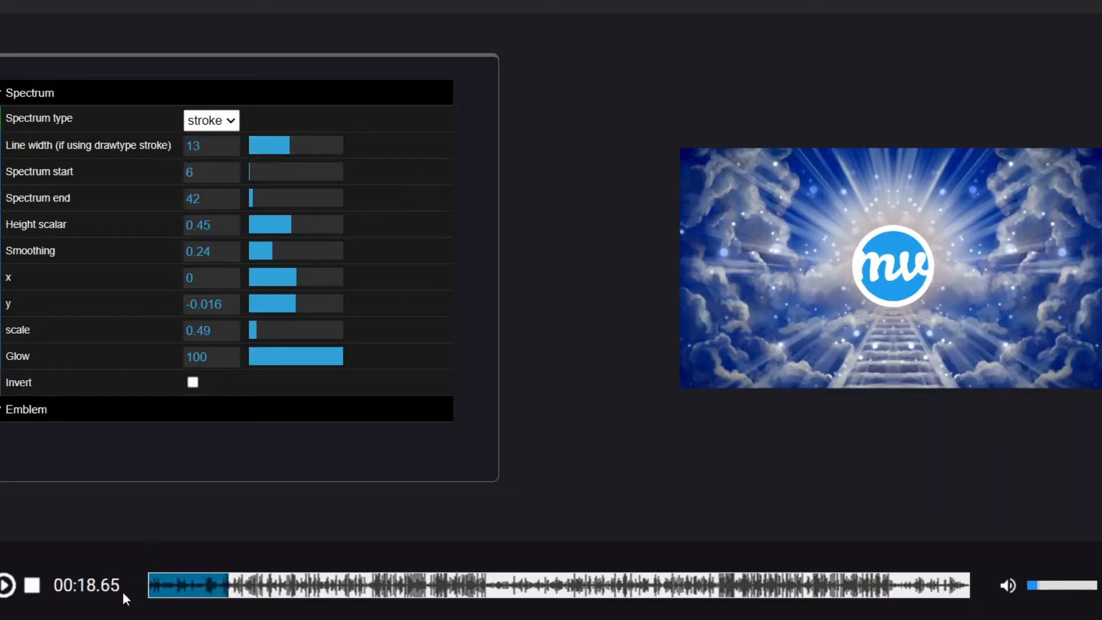
left_click(7, 585)
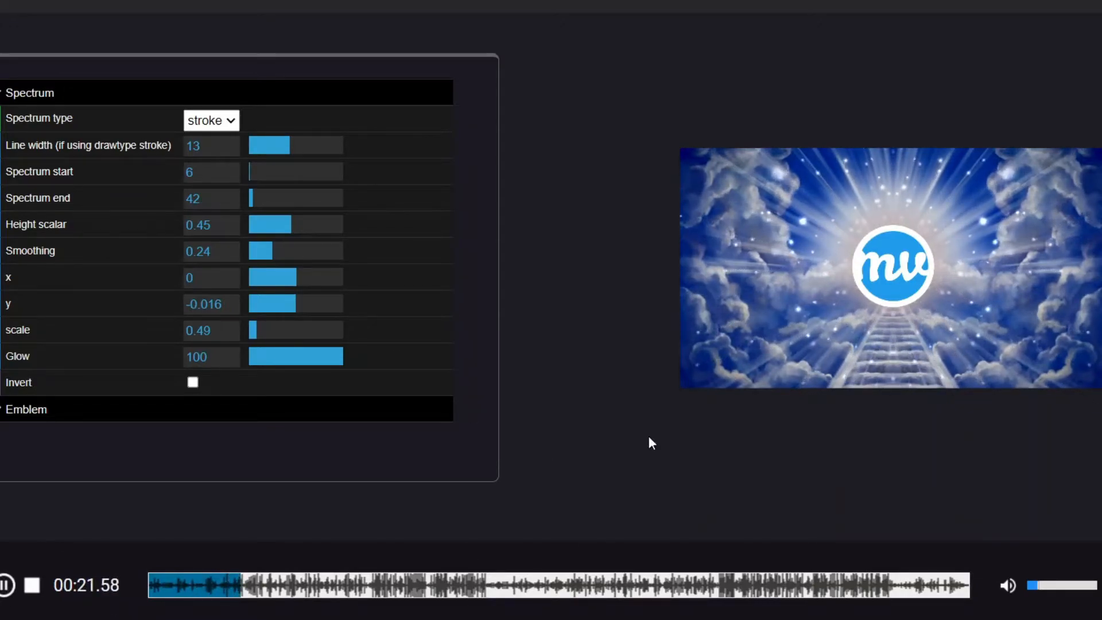
left_click(7, 585)
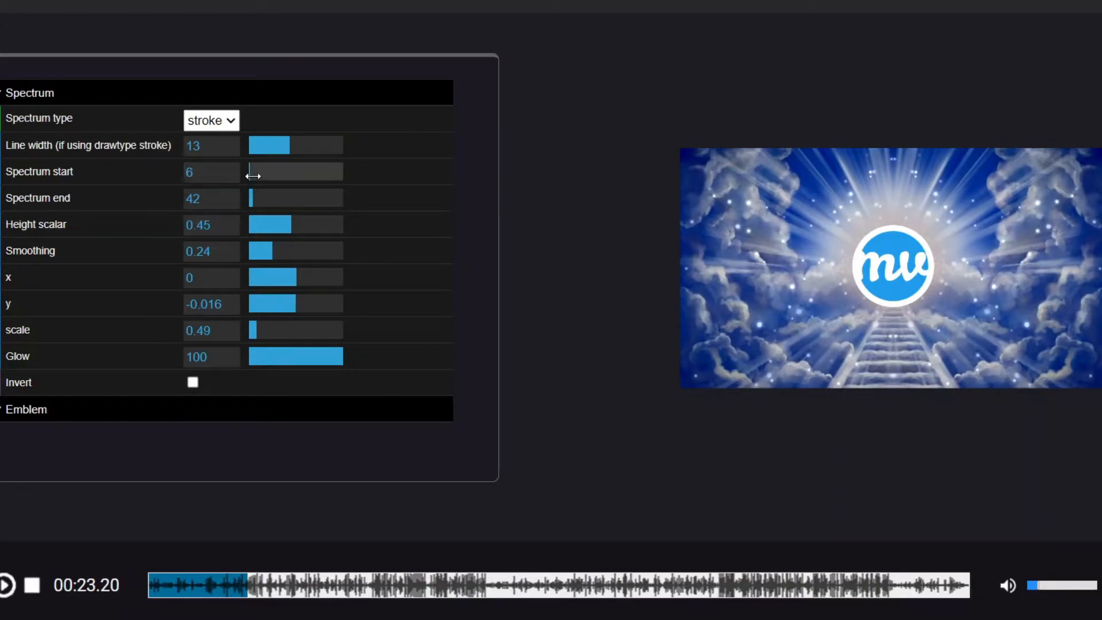
mouse_move(256, 180)
left_mouse_down()
mouse_move(270, 179)
mouse_move(254, 180)
left_mouse_up()
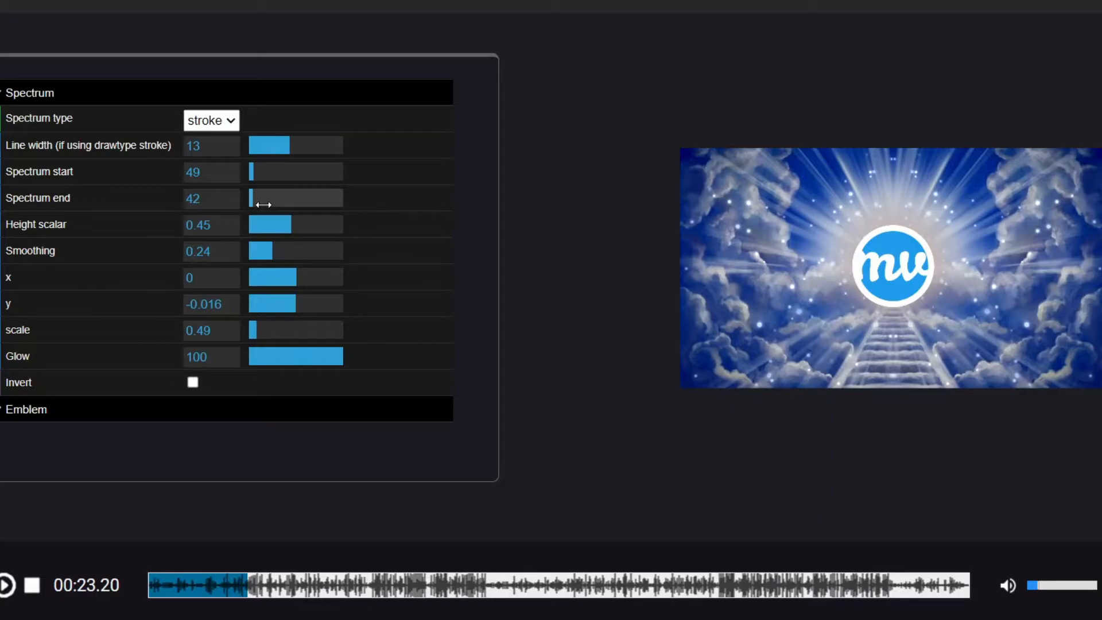
left_click_drag(263, 204, 293, 199)
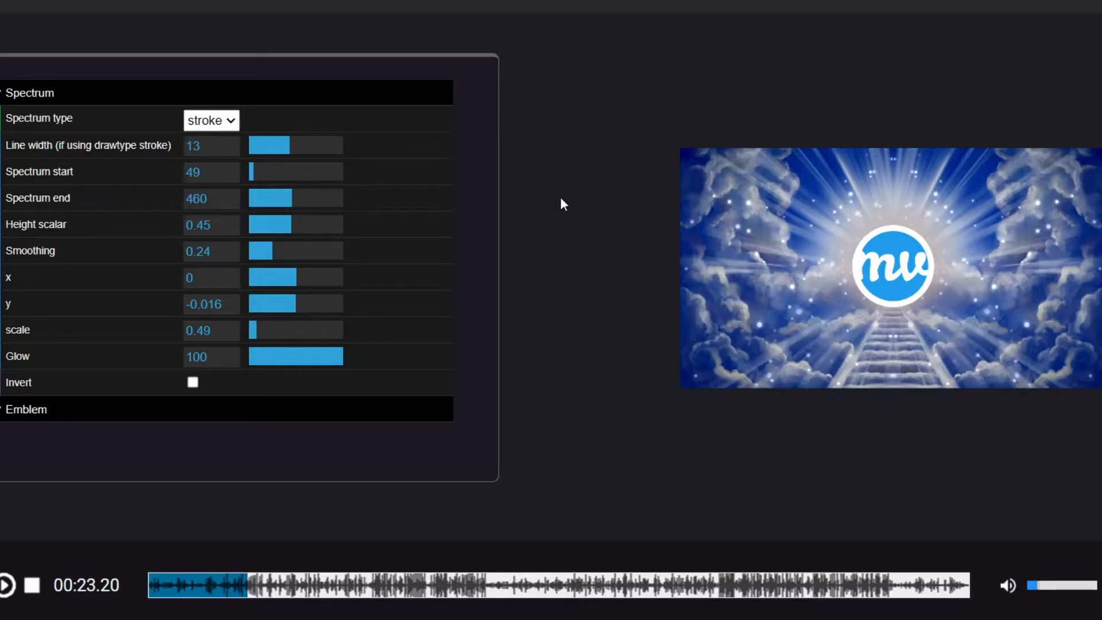
Step: Raise the spectrum line width to 14 while the preview plays
left_click(6, 591)
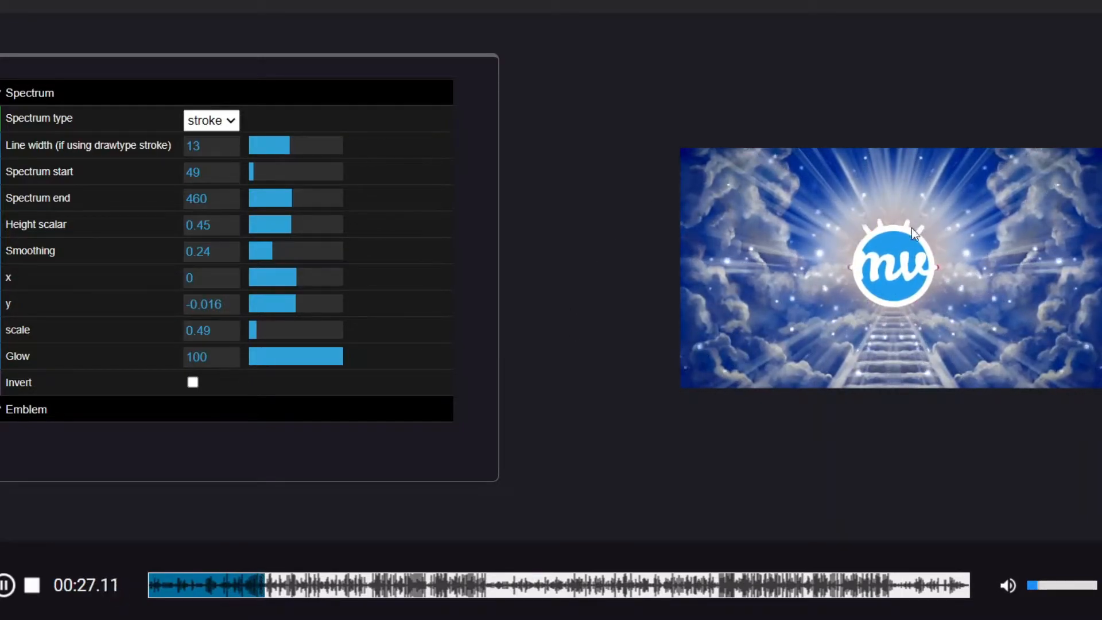
mouse_move(287, 148)
left_mouse_down()
mouse_move(313, 146)
mouse_move(293, 150)
left_mouse_up()
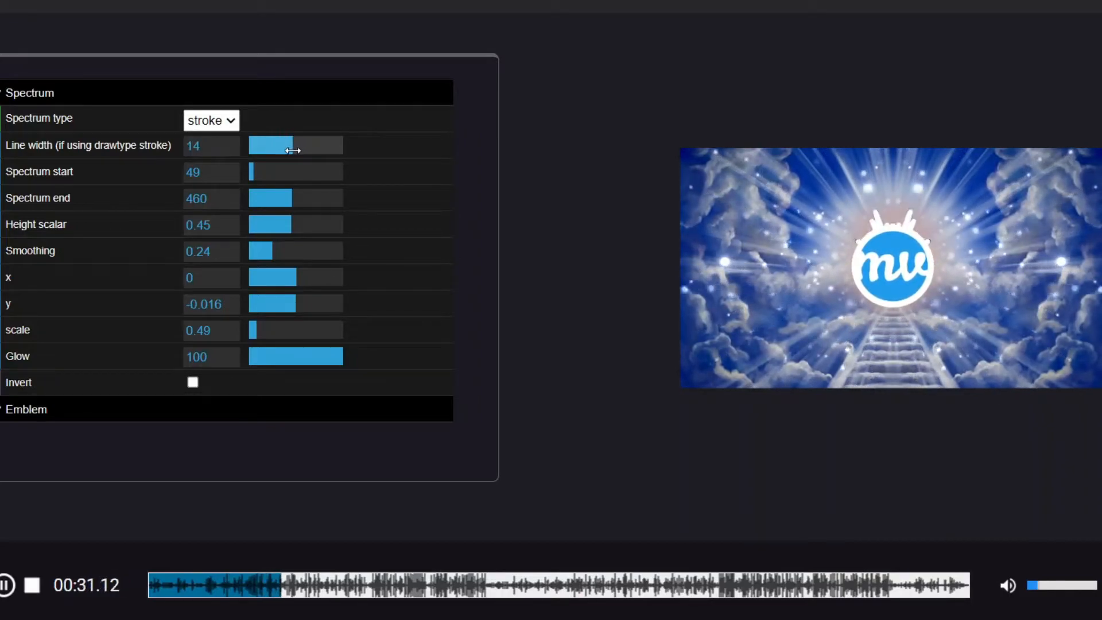
left_click(7, 585)
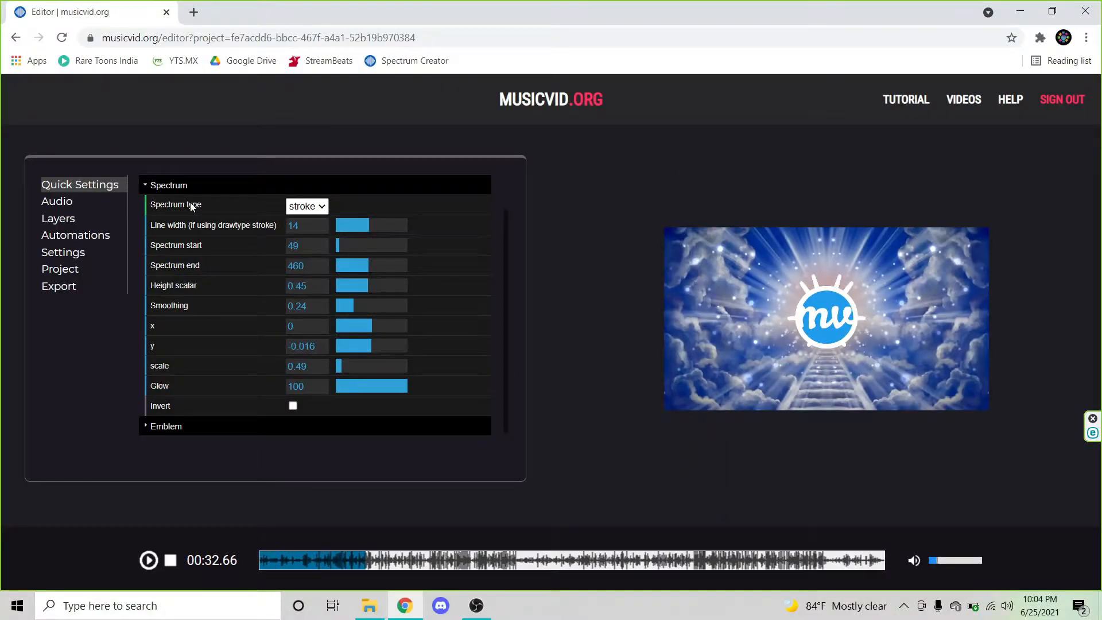
Step: Replace the emblem image with the SM Music Logo picture from the computer
left_click(182, 186)
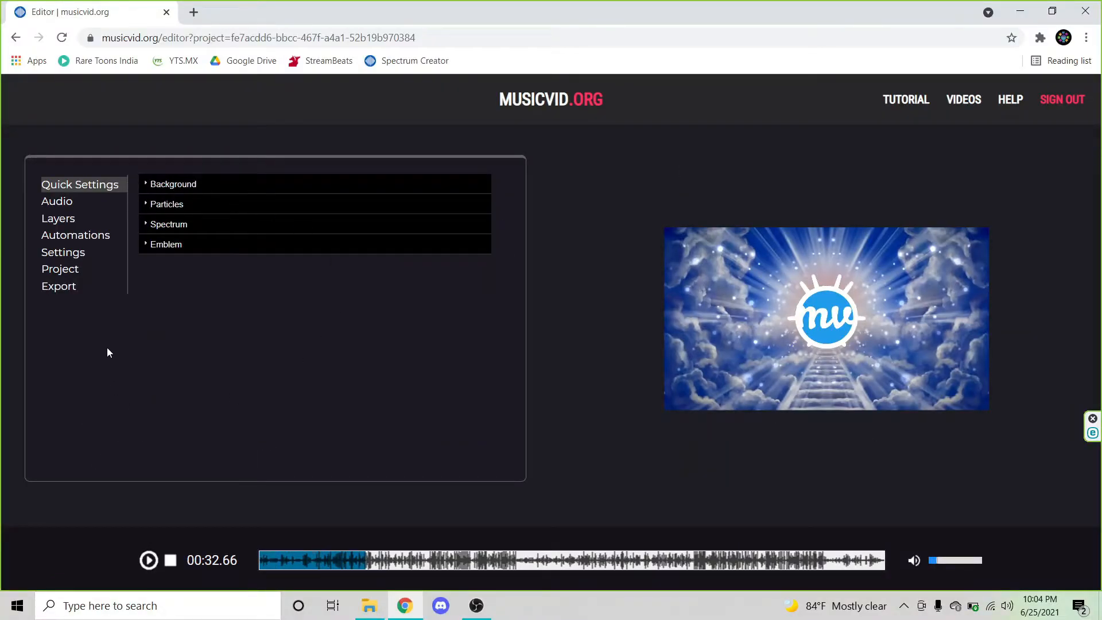
left_click(157, 245)
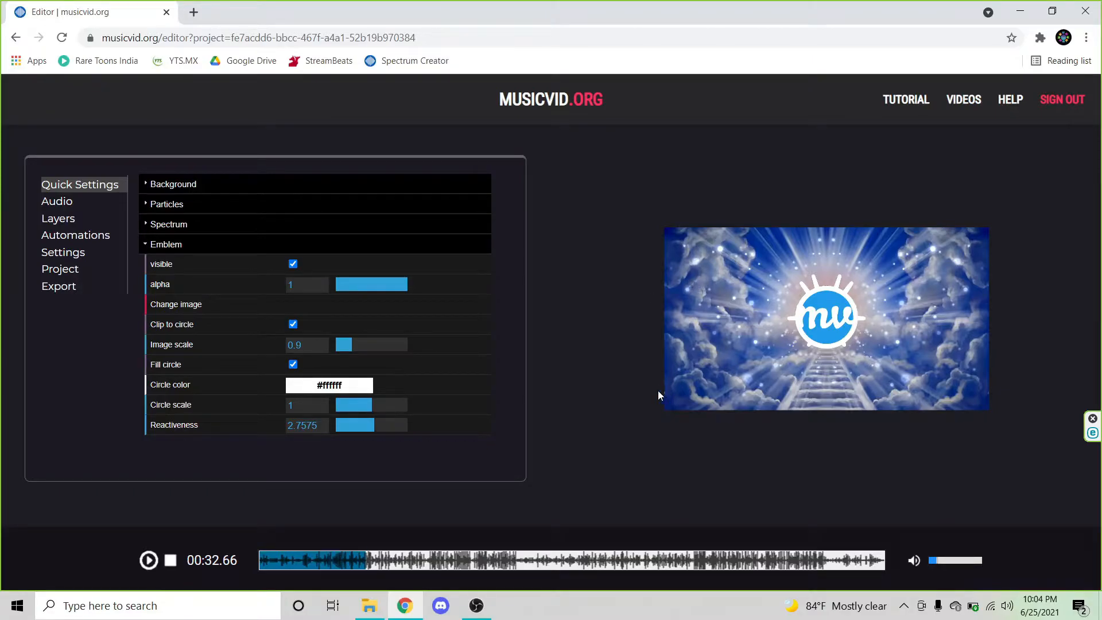
left_click(341, 386)
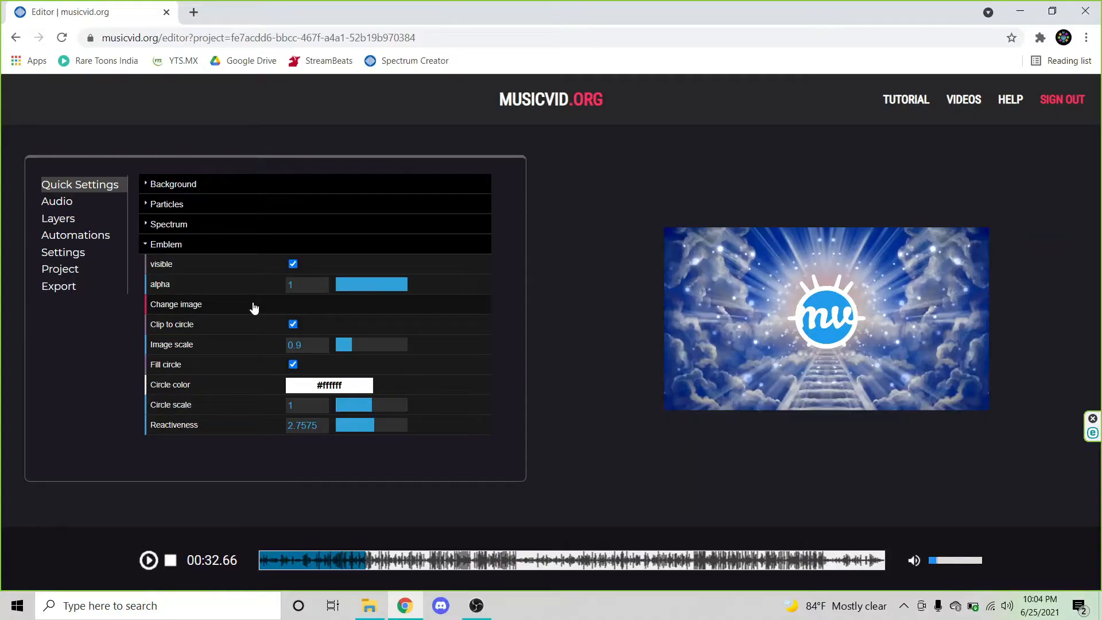
left_click(254, 308)
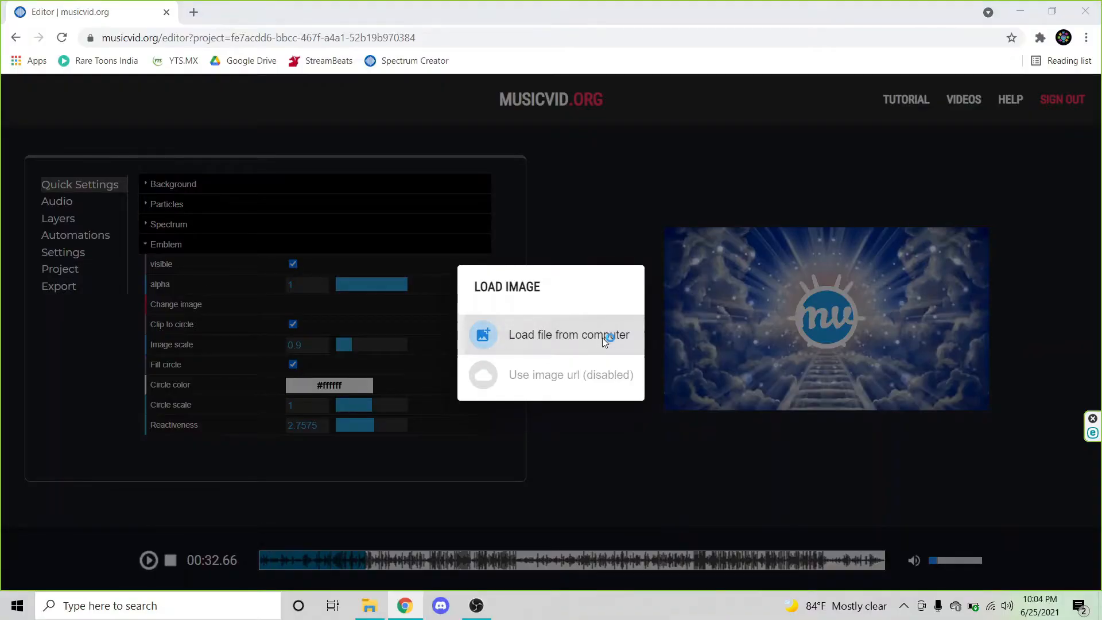
left_click(638, 327)
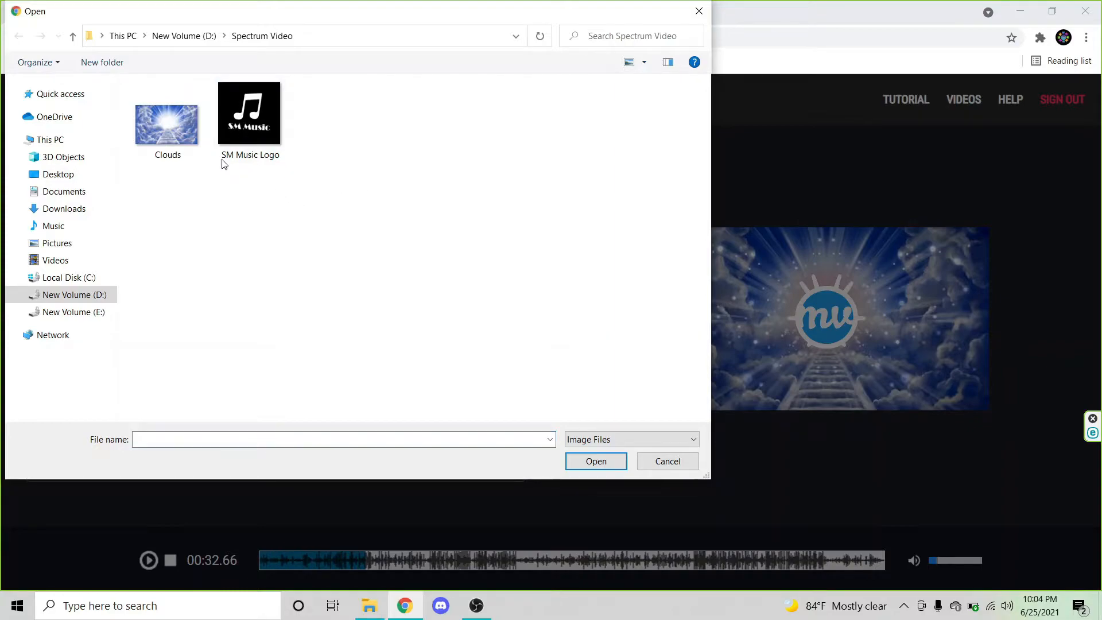
left_click(249, 120)
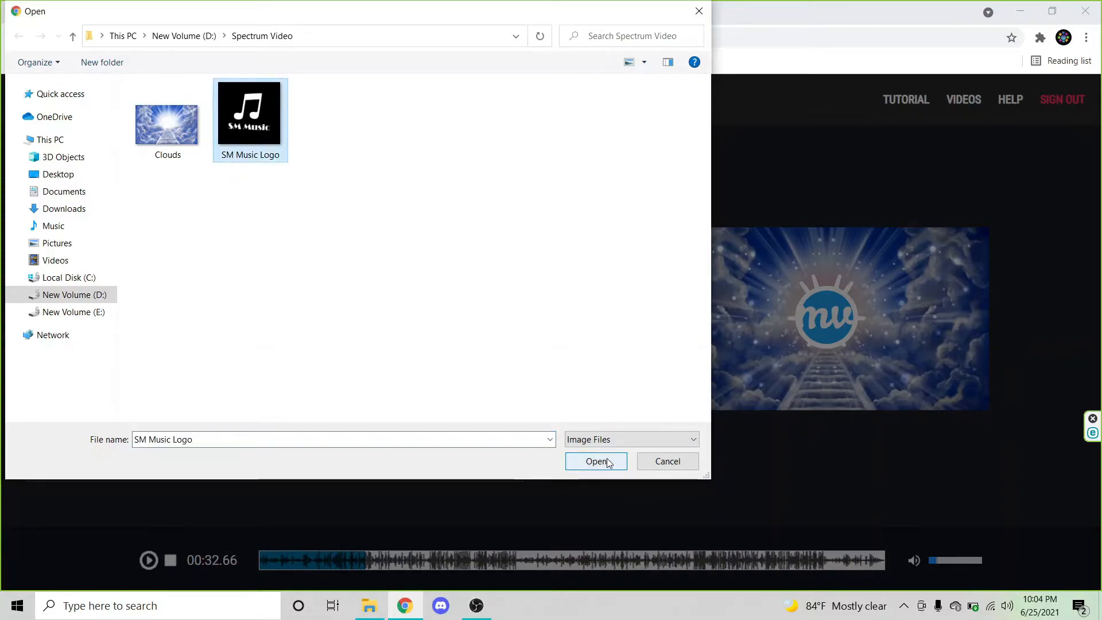
left_click(615, 468)
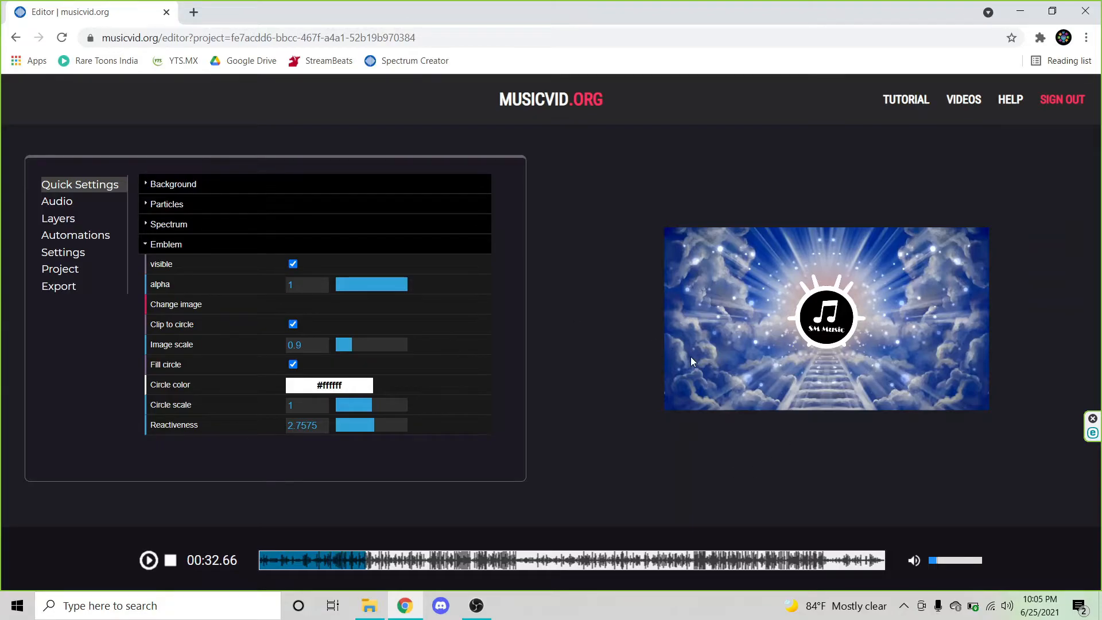
Step: Open the Particles settings and set the number of particles to 350
left_click(162, 245)
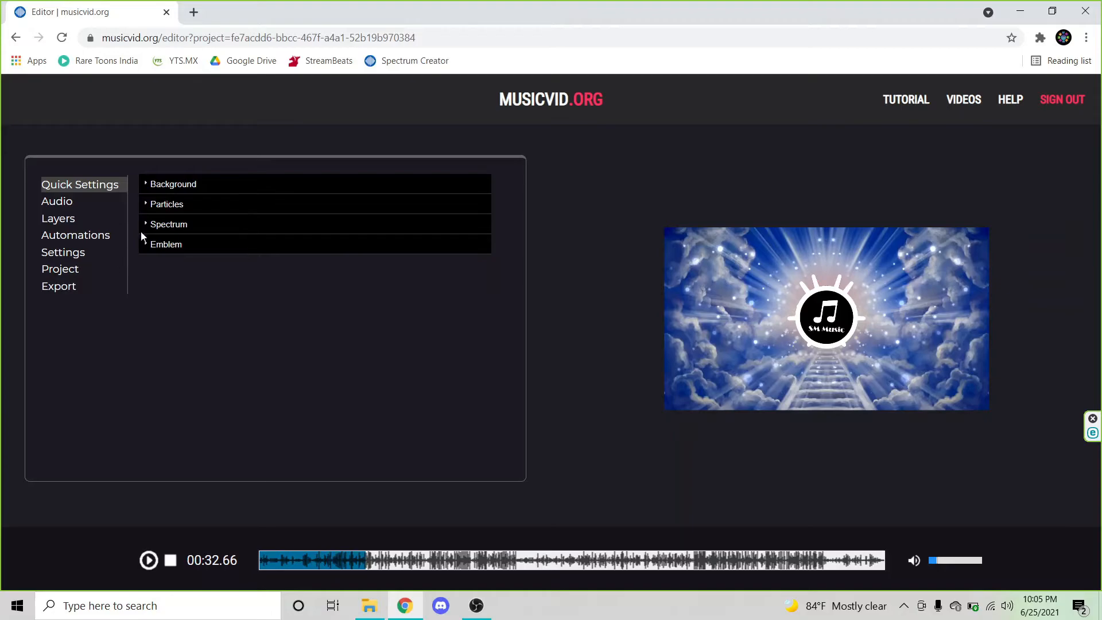
left_click(172, 245)
left_click(178, 245)
left_click(162, 205)
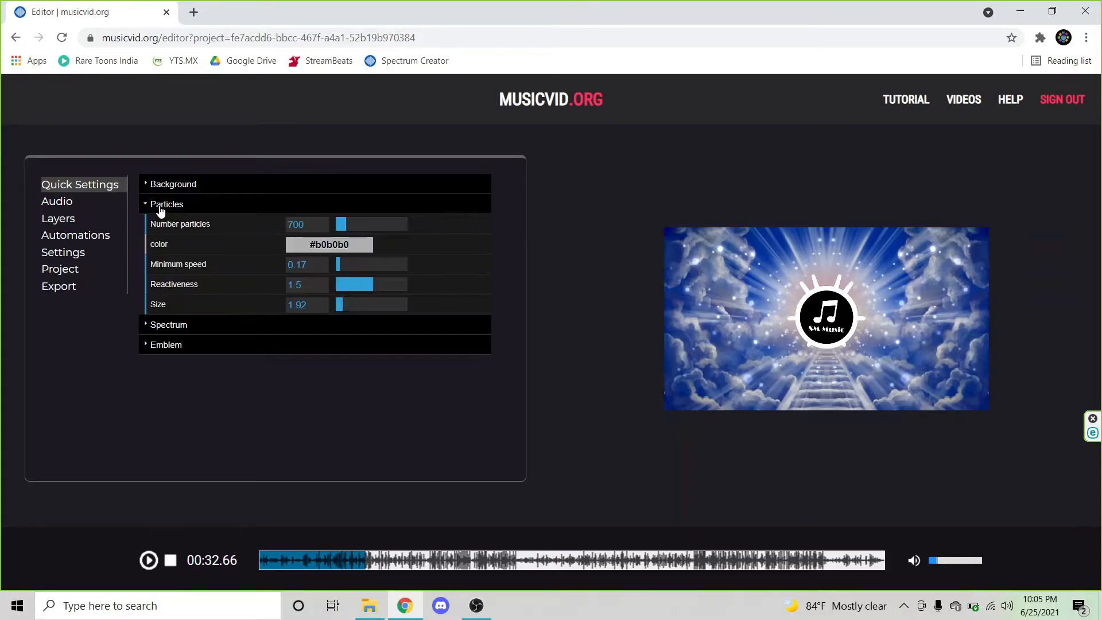
left_click(149, 560)
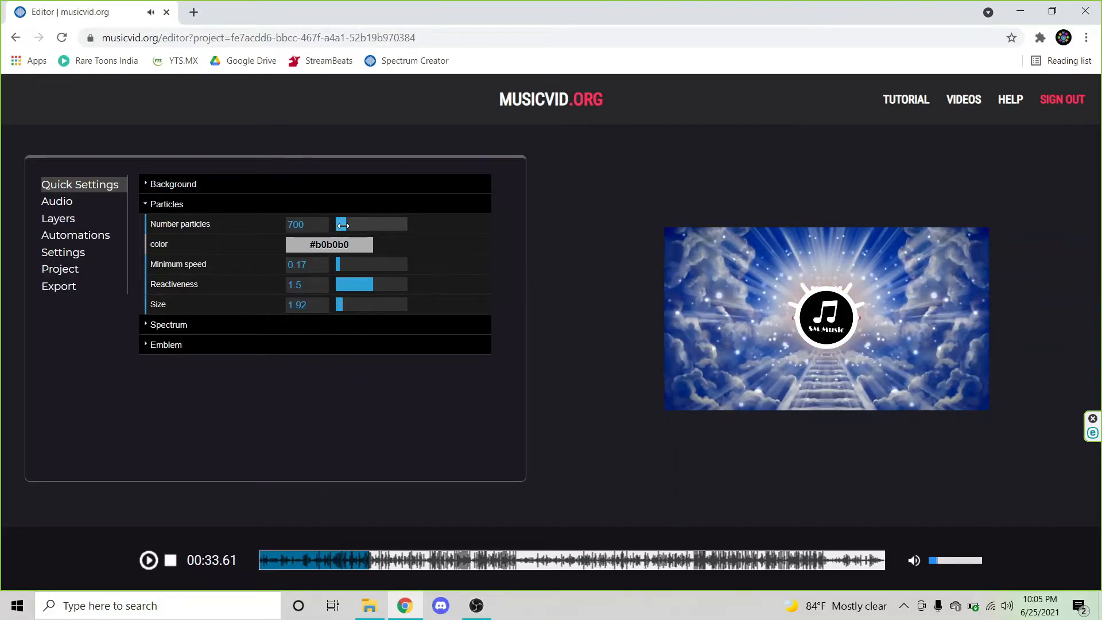
left_click_drag(347, 225, 341, 224)
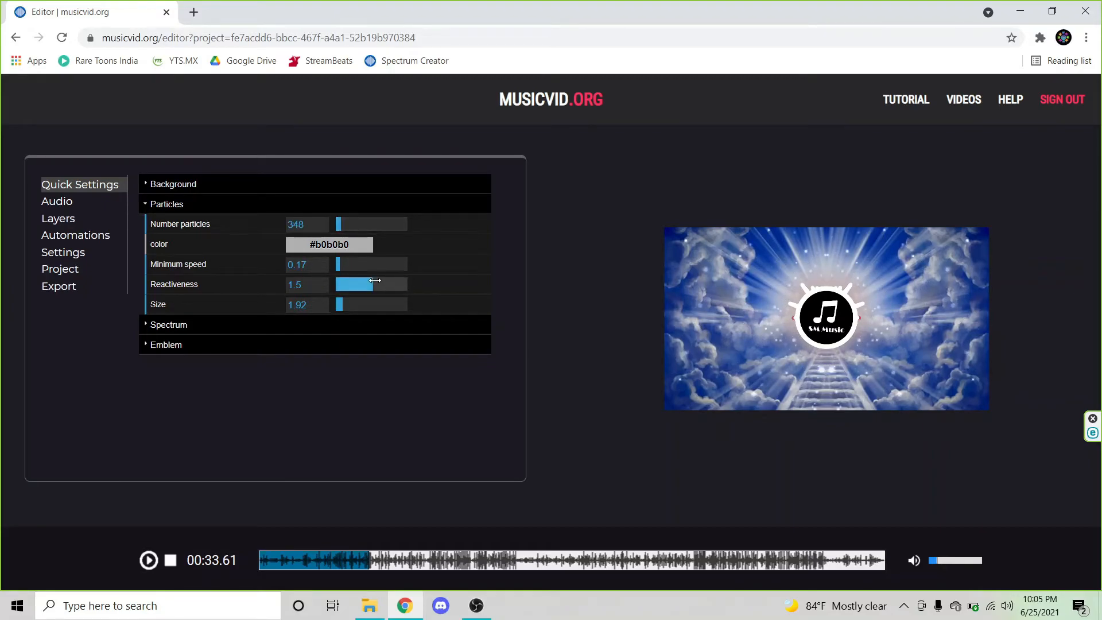
double_click(320, 230)
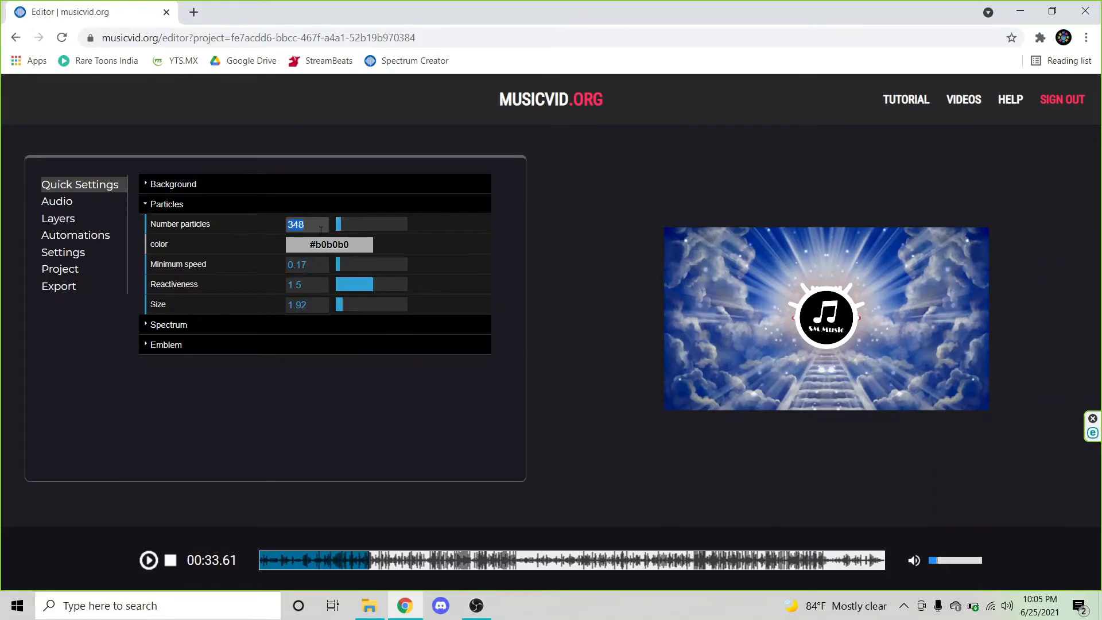
key("BackSpace")
type("350")
key("Return")
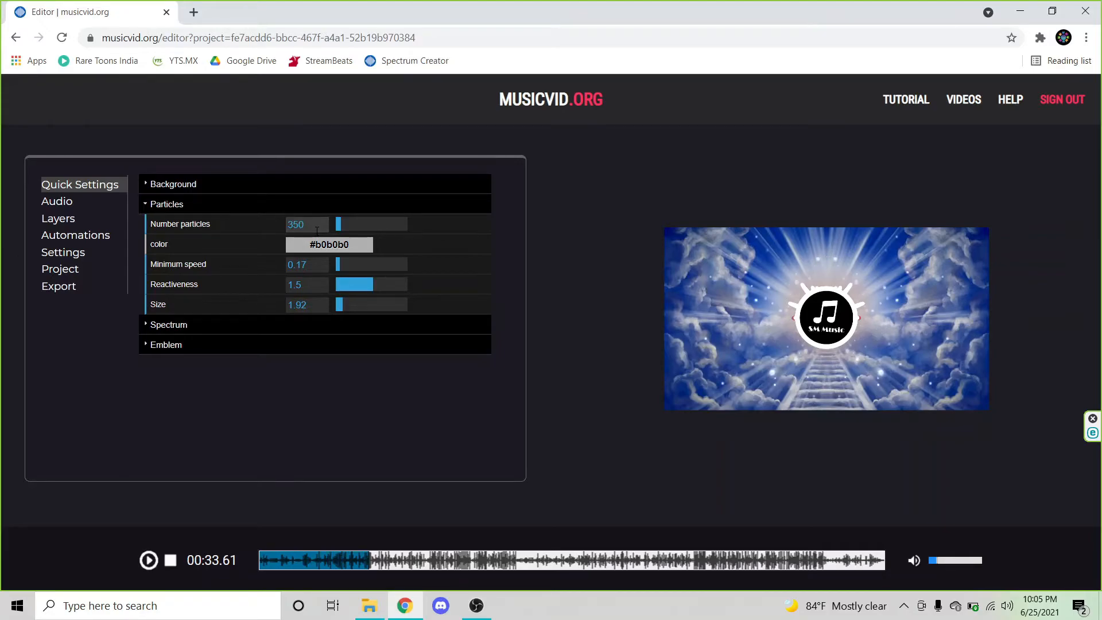
Step: Set the particles' minimum speed to 0.27 and size to 2.39 while previewing playback
mouse_move(361, 241)
left_click_drag(340, 265, 408, 267)
left_click(149, 561)
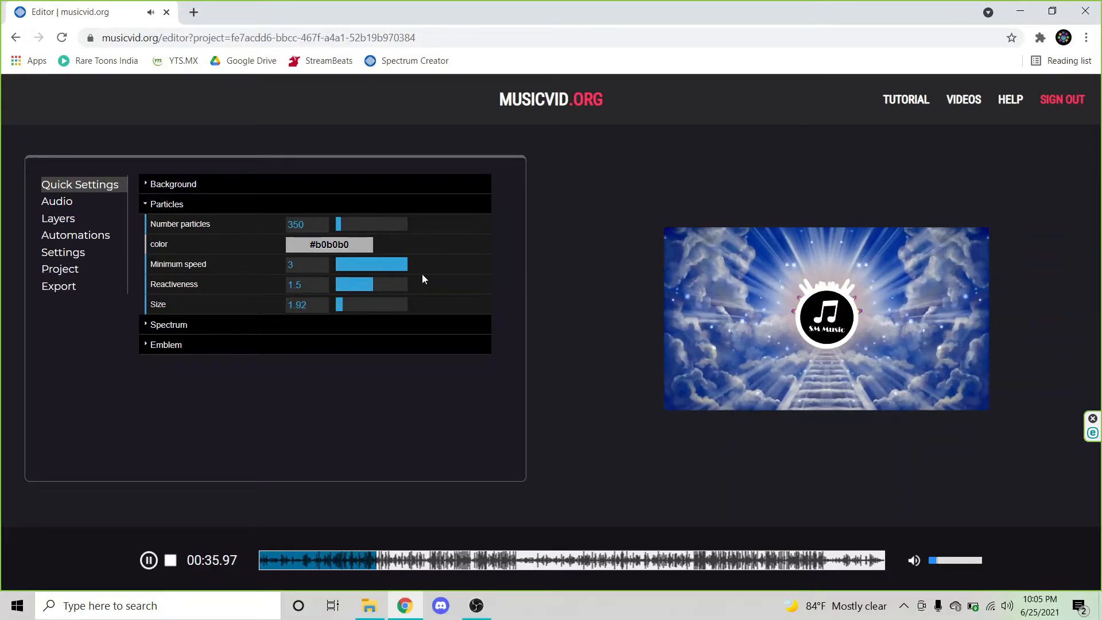
left_click(343, 267)
left_click(342, 267)
left_click(156, 565)
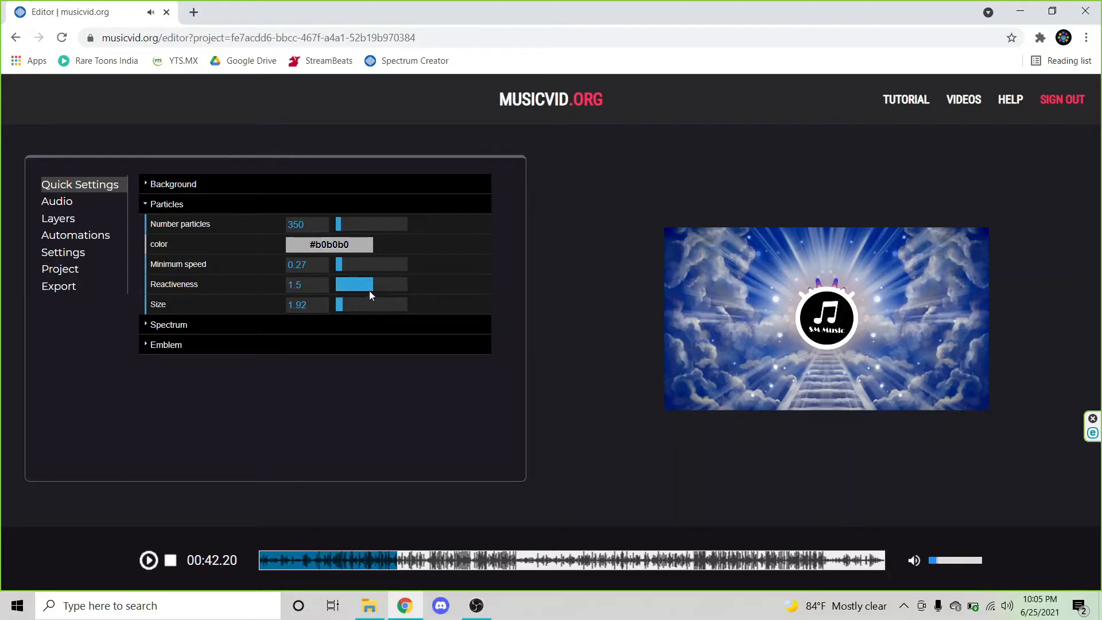
left_click_drag(347, 309, 345, 309)
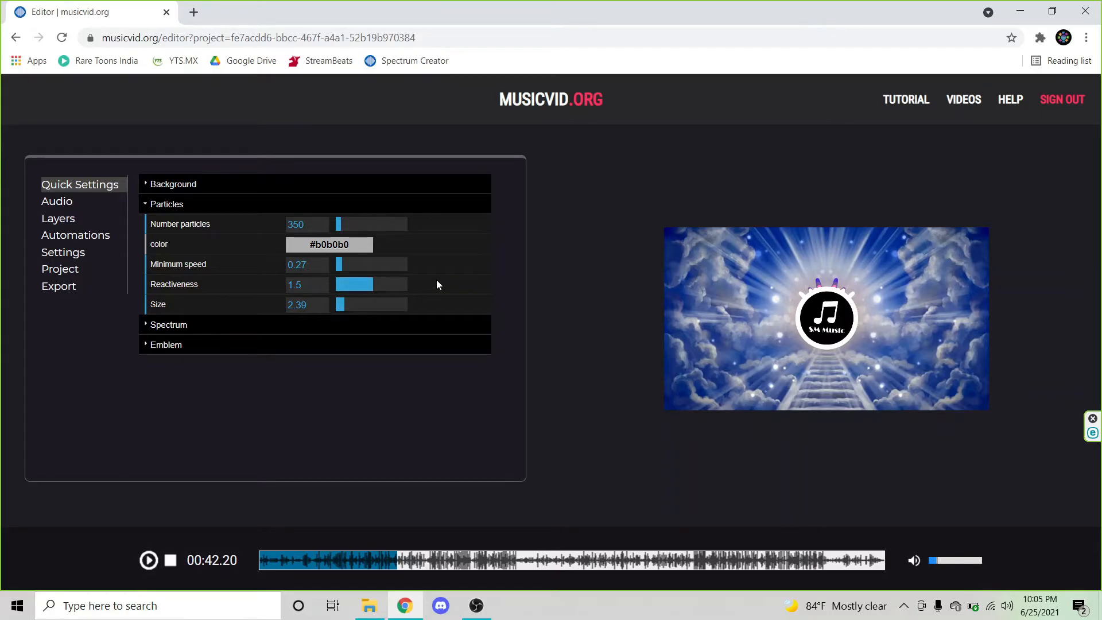
left_click(197, 208)
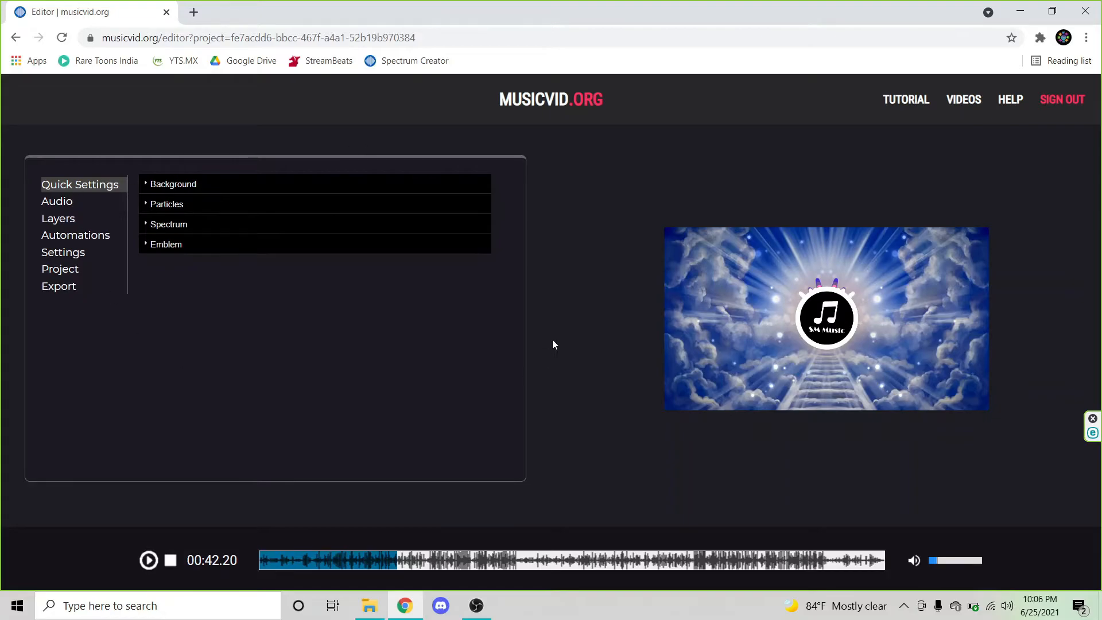
Step: Look through the Audio, Layers and Automations sections of the editor
left_click(58, 204)
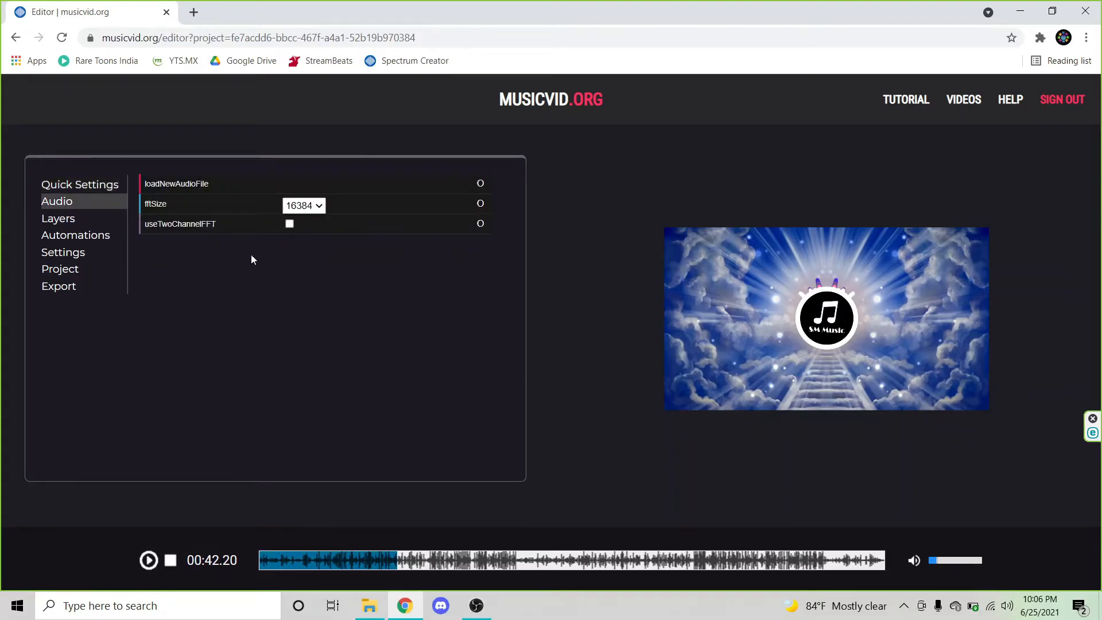
left_click(88, 225)
left_click(87, 237)
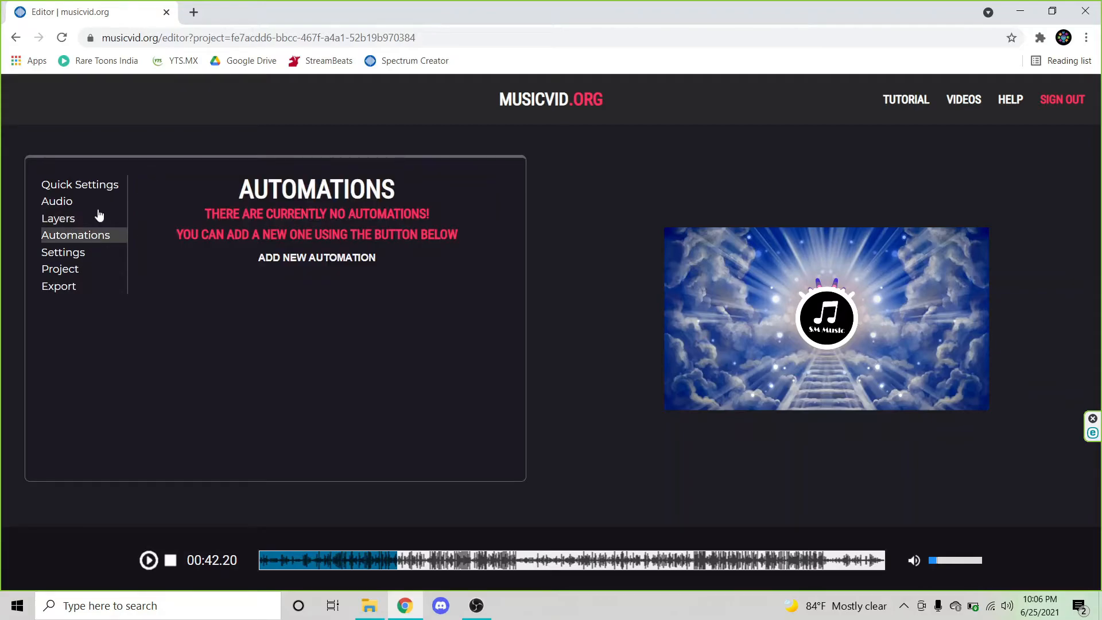
Step: Open the Settings section and set the render size to 1920x1080
left_click(79, 257)
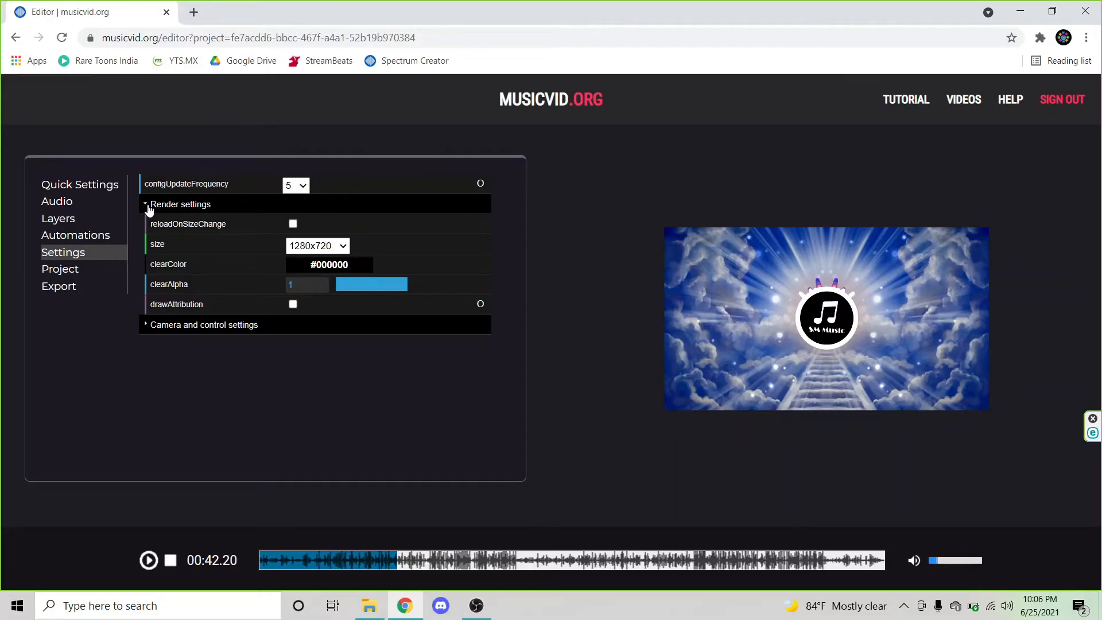
left_click(340, 247)
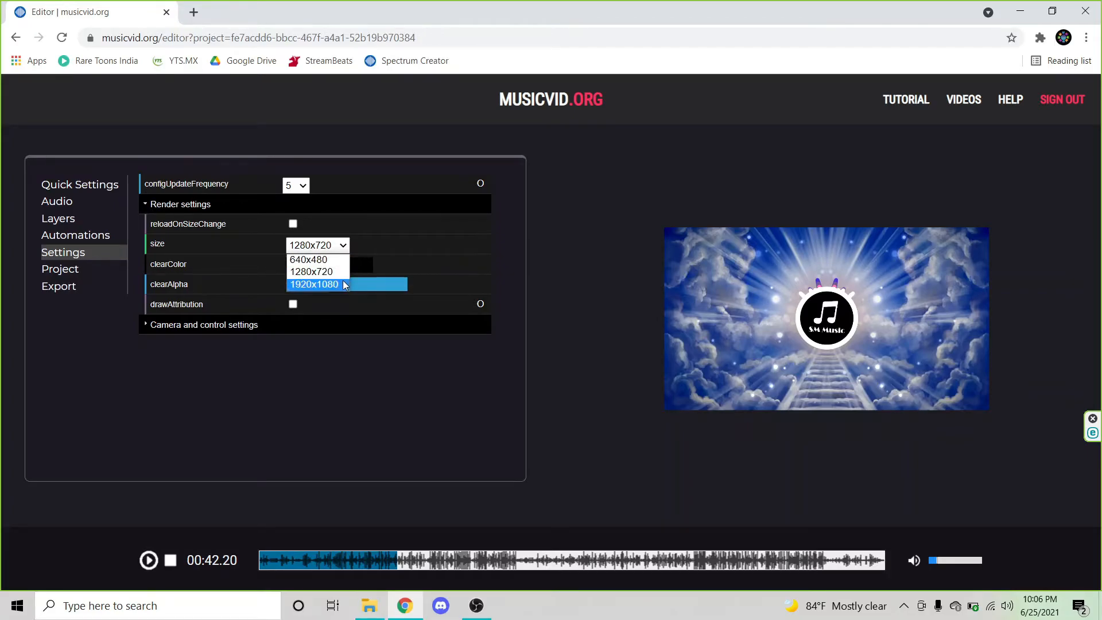
left_click(345, 285)
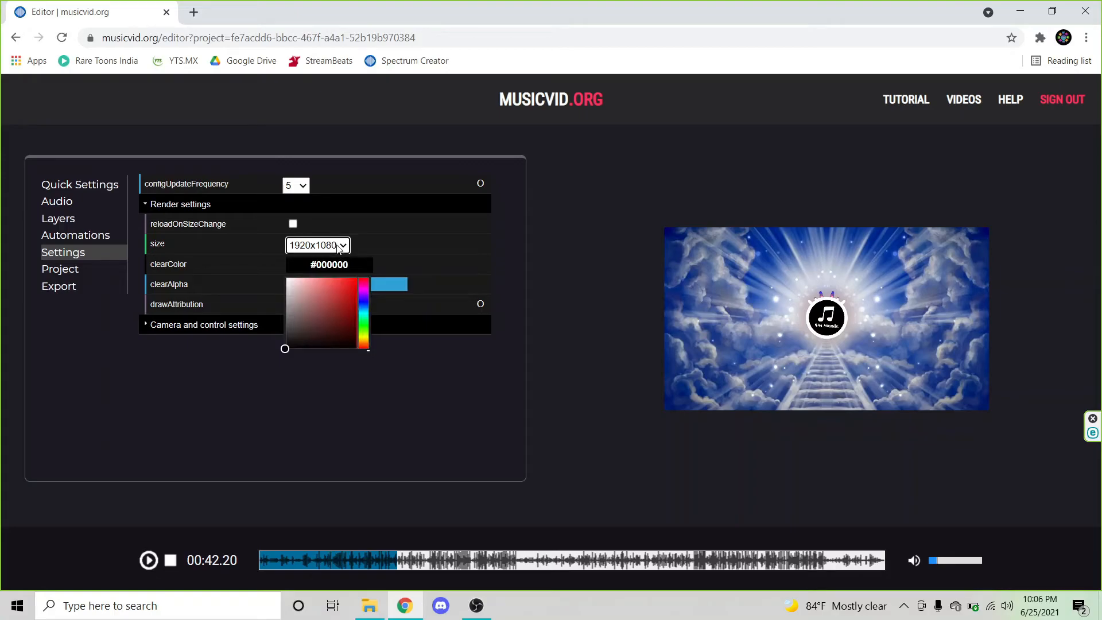
Step: Change the render size to 1280x720 and collapse the Render settings group
left_click(346, 245)
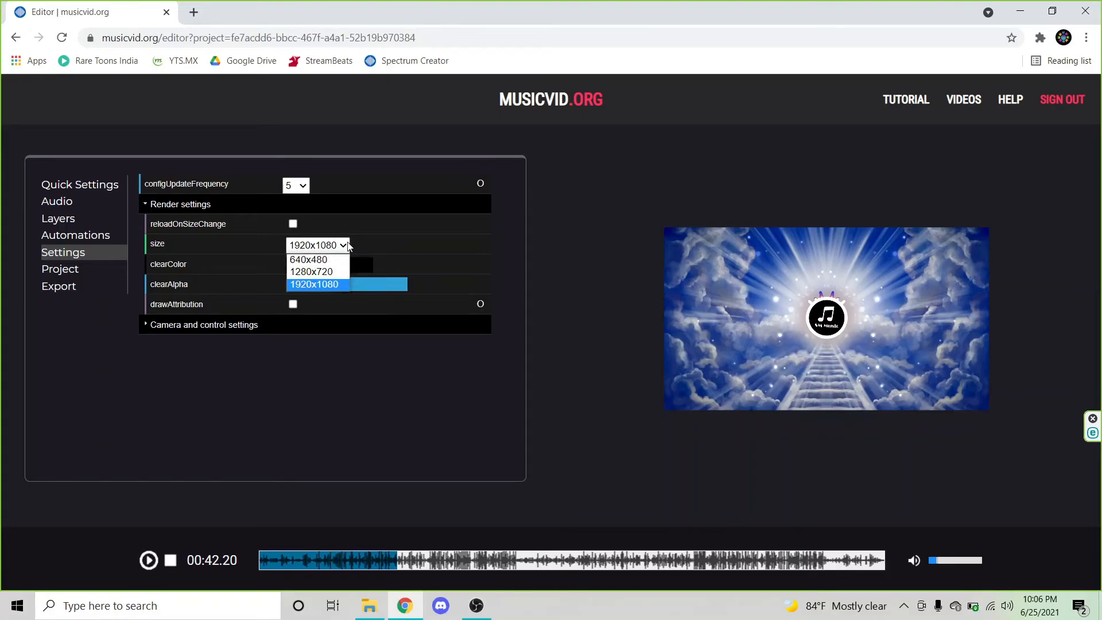
left_click(336, 272)
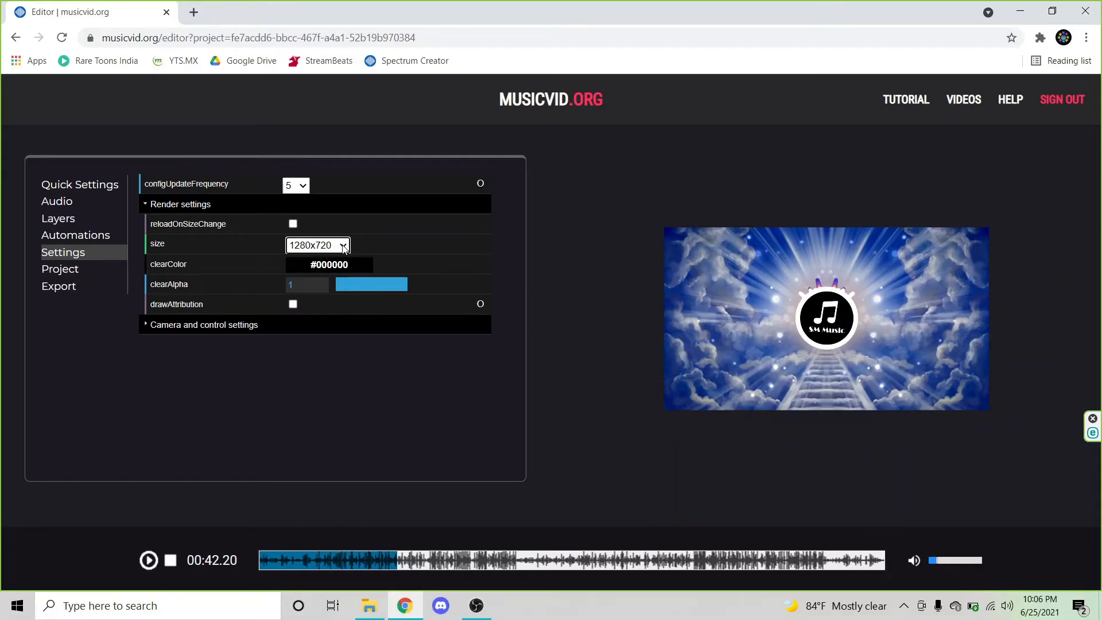
left_click(343, 247)
left_click(635, 268)
left_click(161, 208)
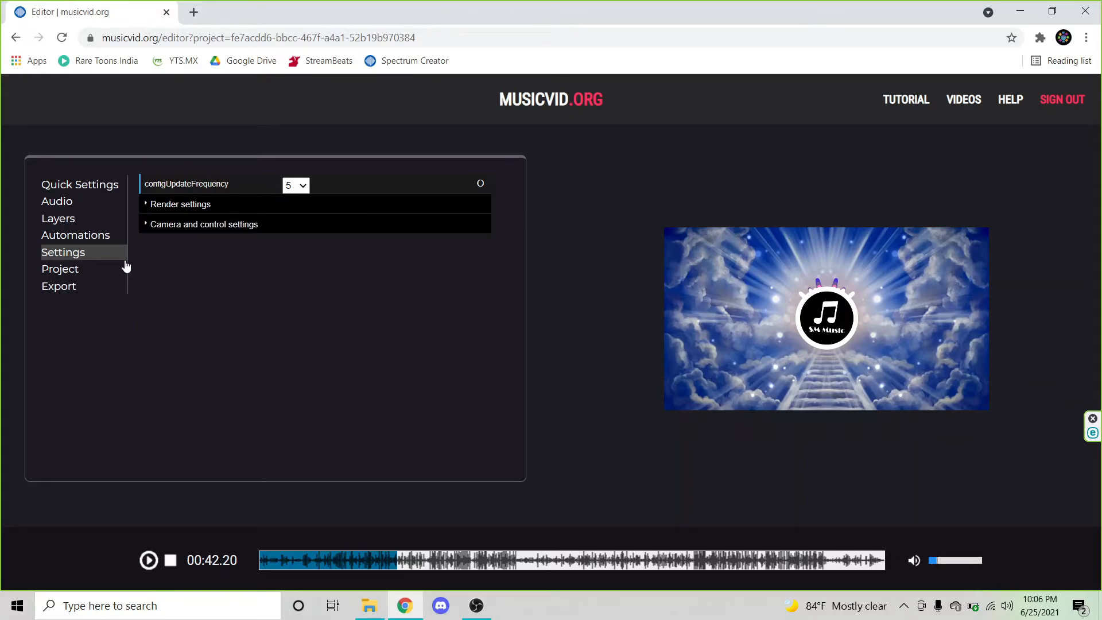
Step: Open the Export section and set the output file name to Testting_Spectrum
left_click(76, 276)
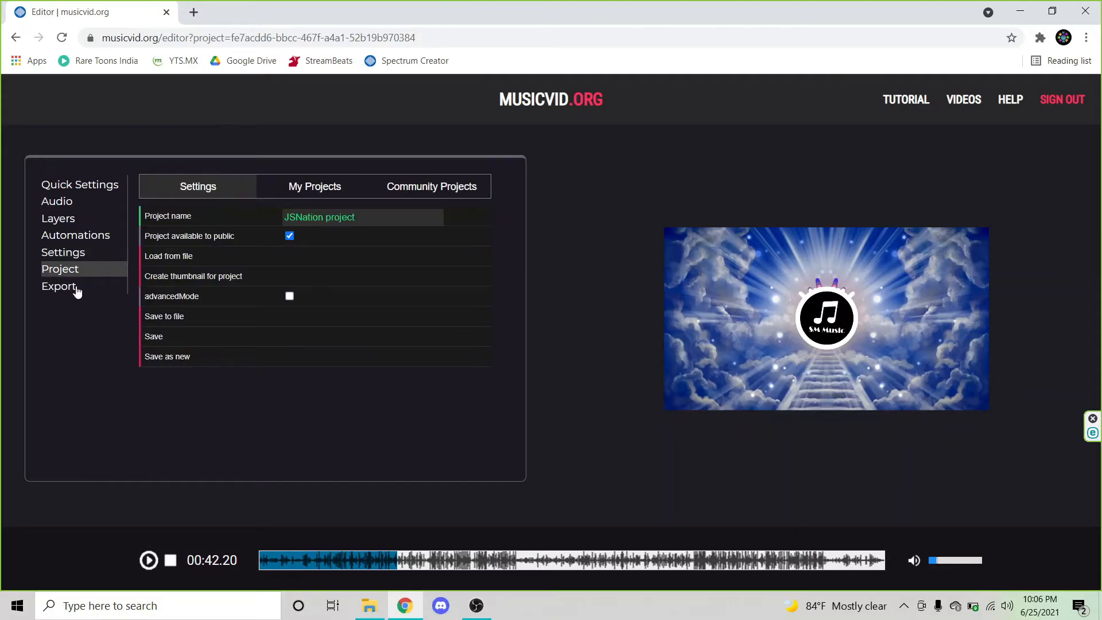
left_click(77, 287)
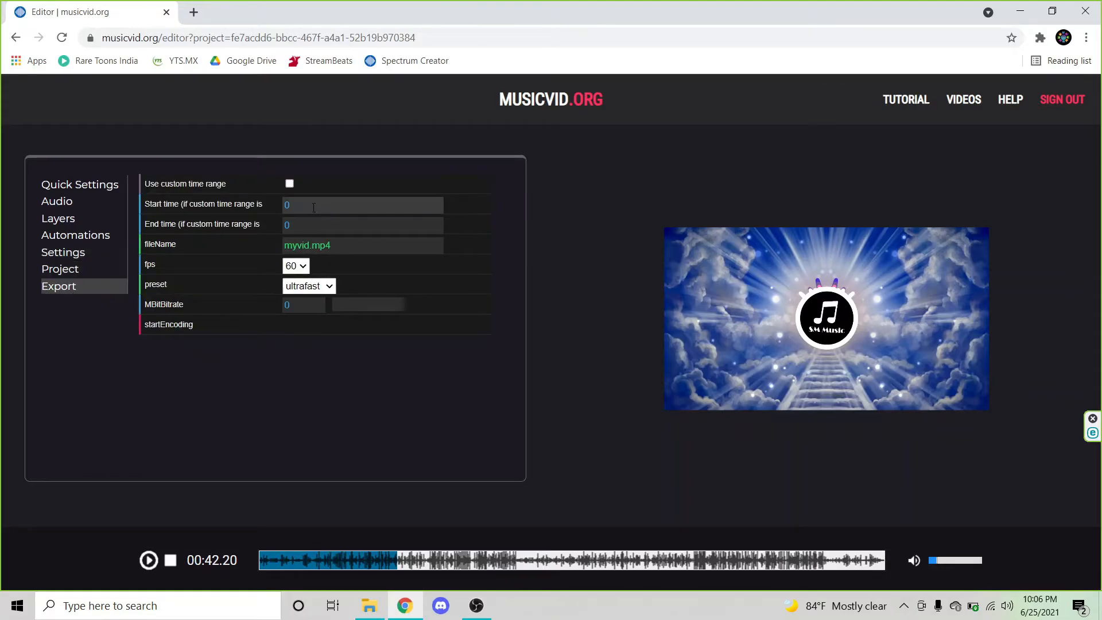
double_click(336, 248)
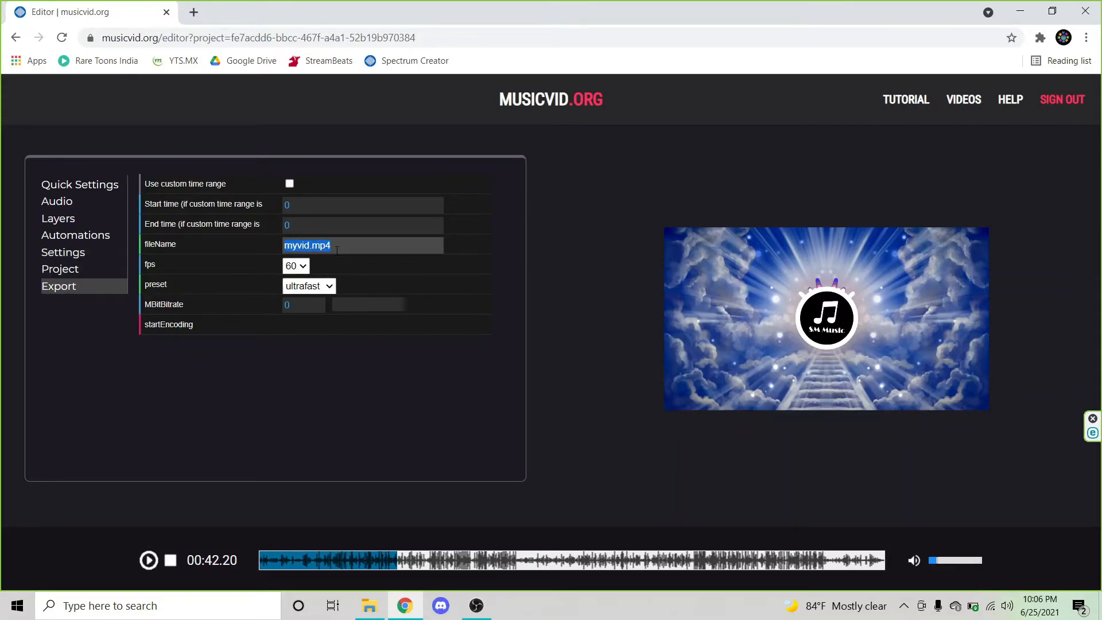
key("BackSpace")
type("F")
type("Testting")
type("_Spectr")
type("um")
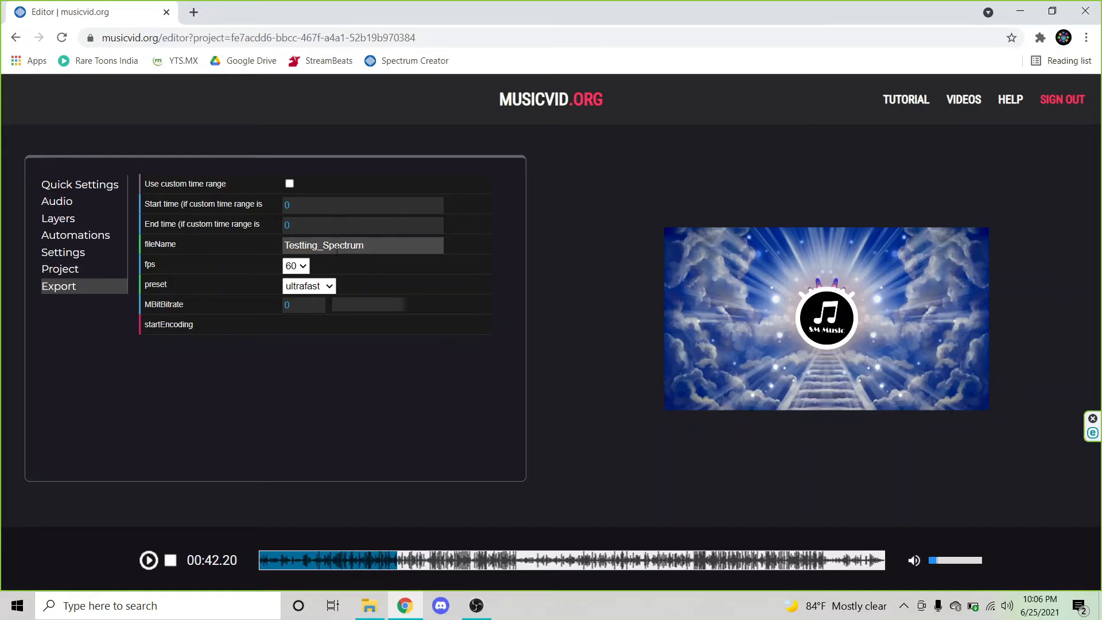
key("Return")
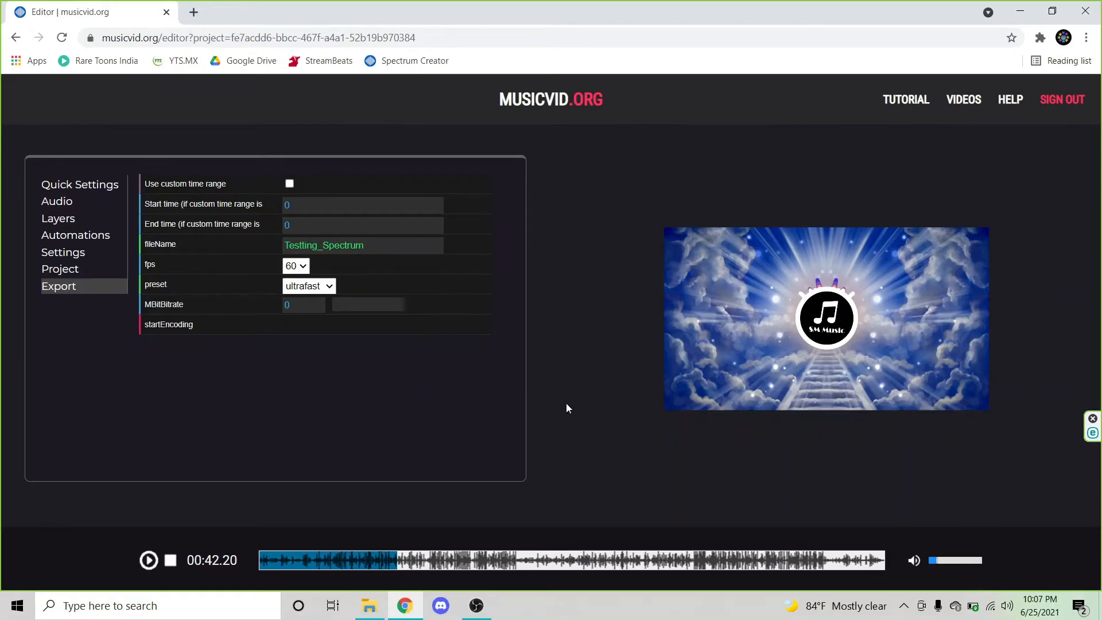
Step: Start encoding the video and confirm the export in the attribution notice
left_click(60, 190)
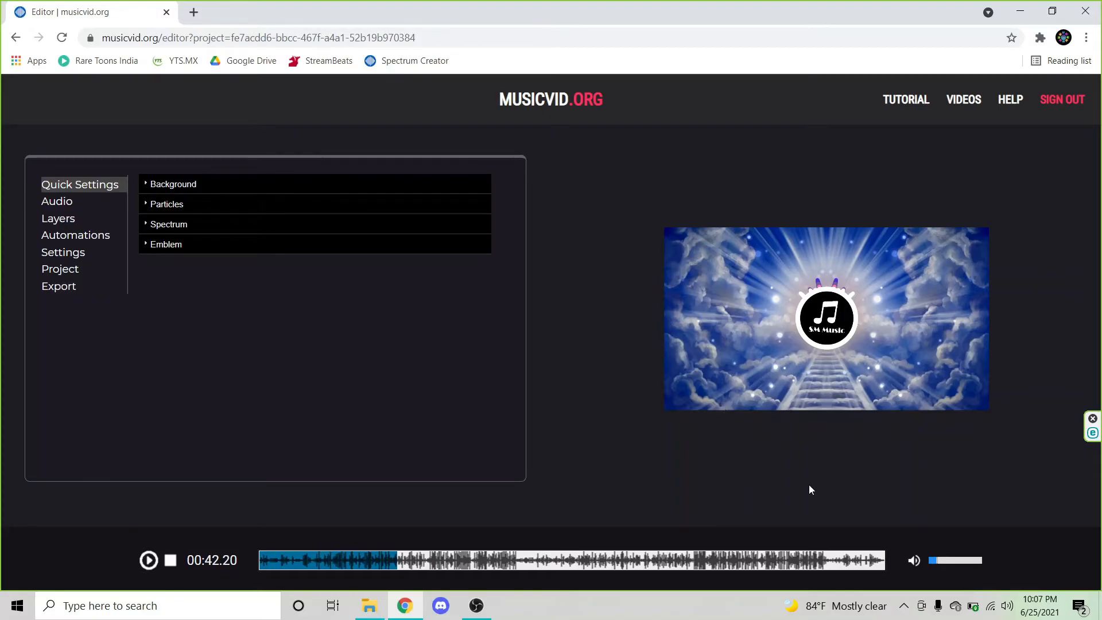
left_click(983, 565)
left_click(71, 285)
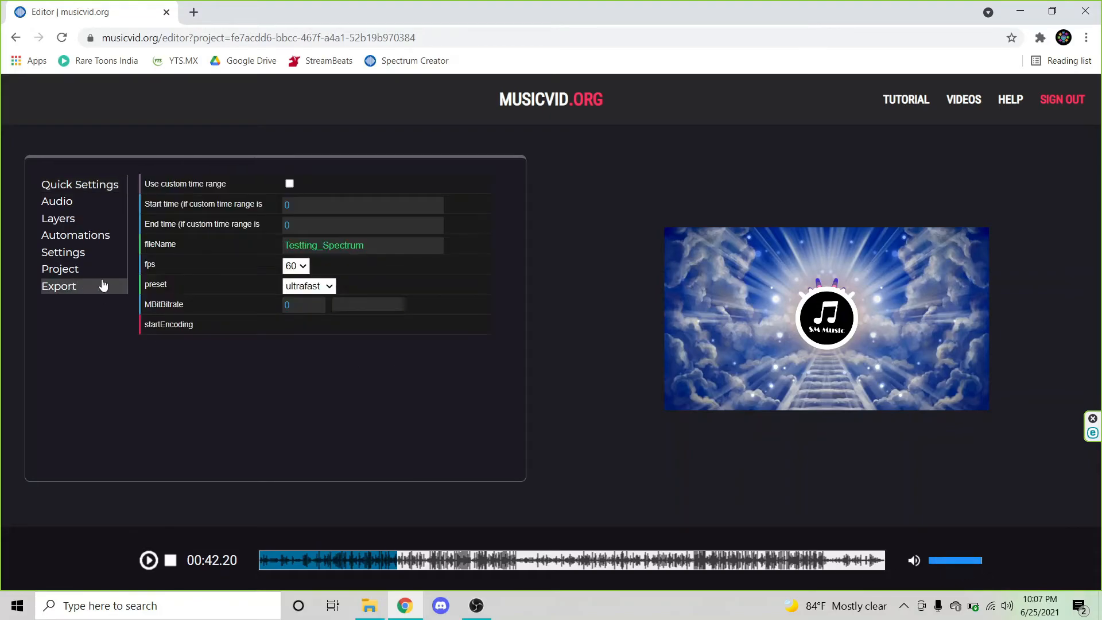
left_click(163, 332)
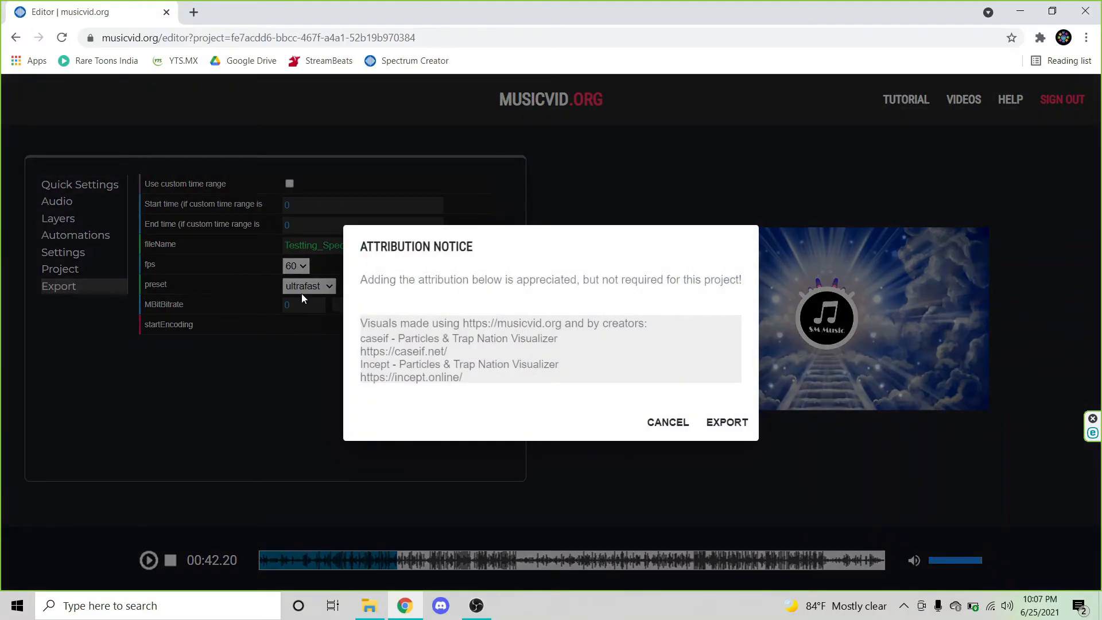
left_click_drag(405, 246, 614, 245)
left_click(567, 277)
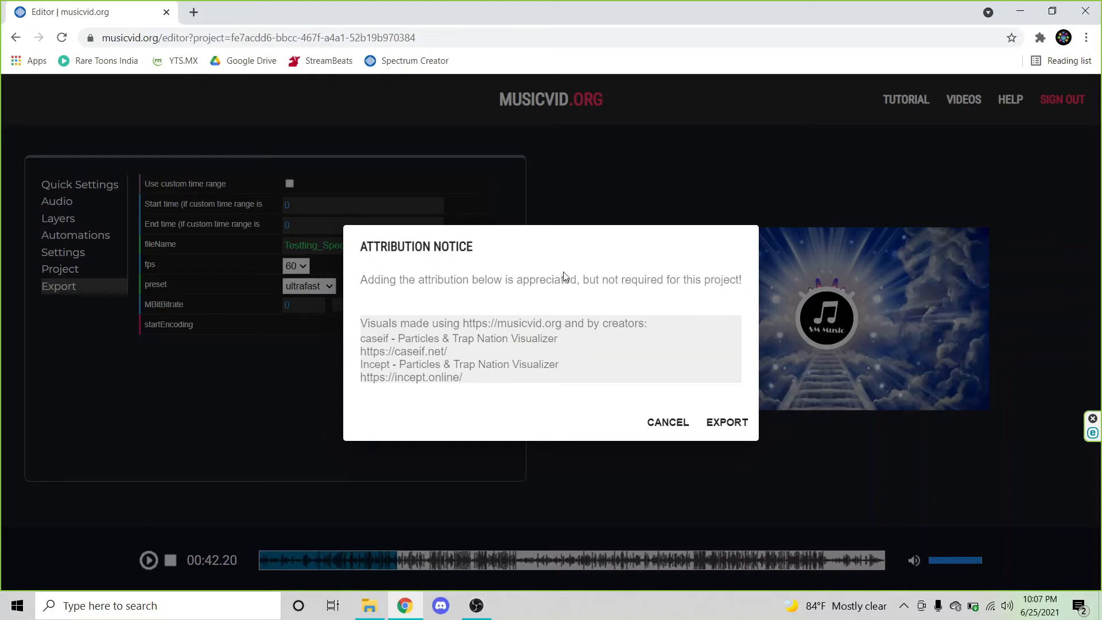
left_click(727, 423)
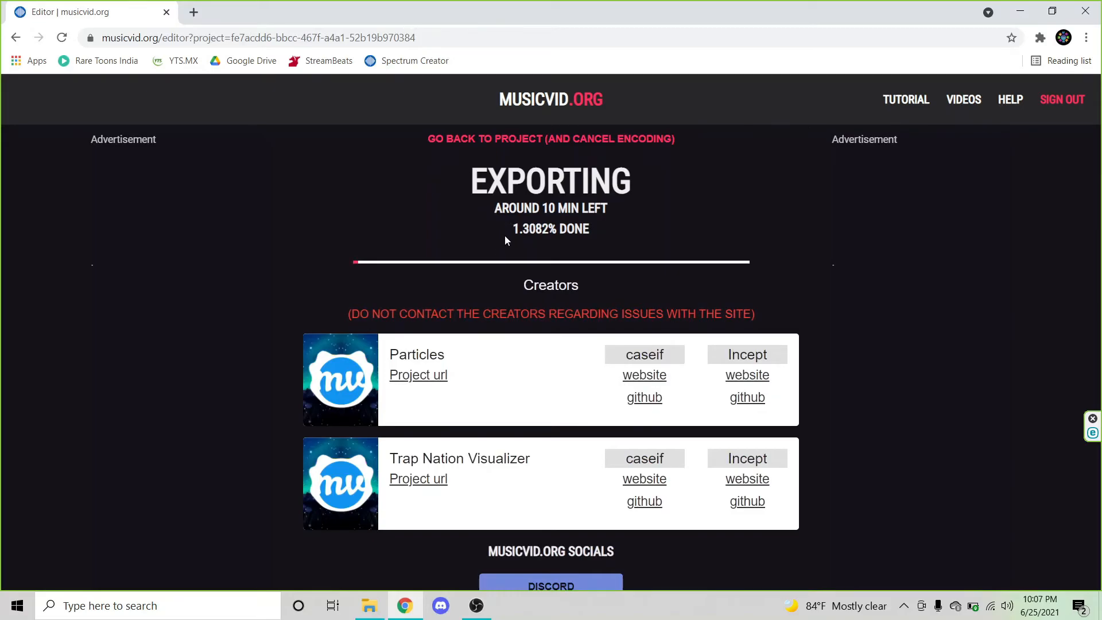
left_click_drag(523, 209, 638, 218)
left_click(636, 221)
left_click_drag(532, 209, 759, 208)
left_click(758, 211)
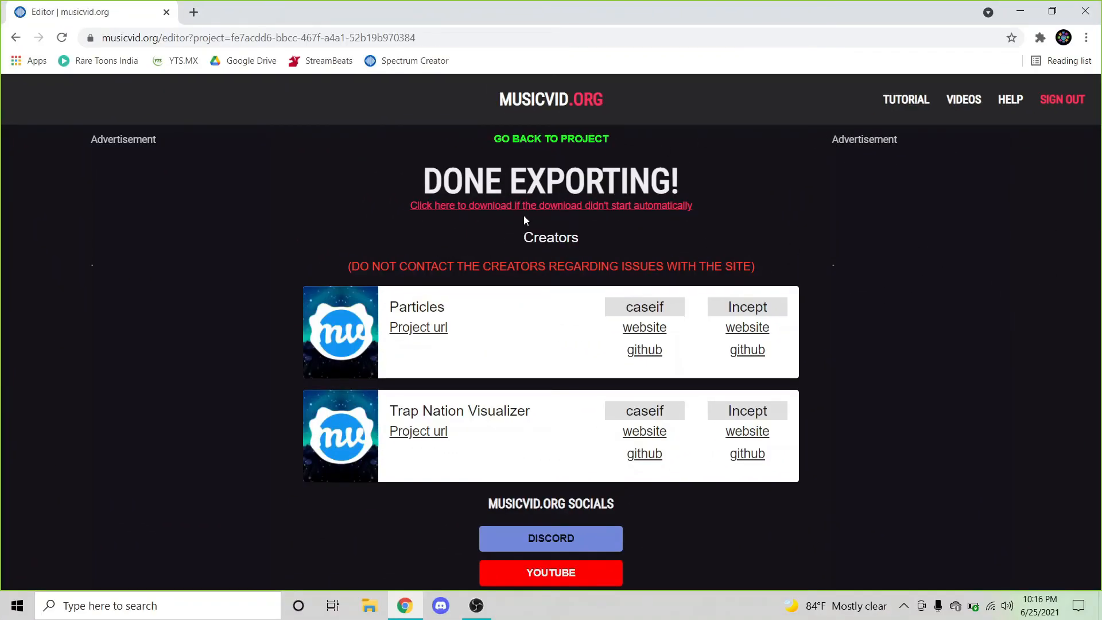
Step: Download the finished video using the download link on the completion page
triple_click(405, 212)
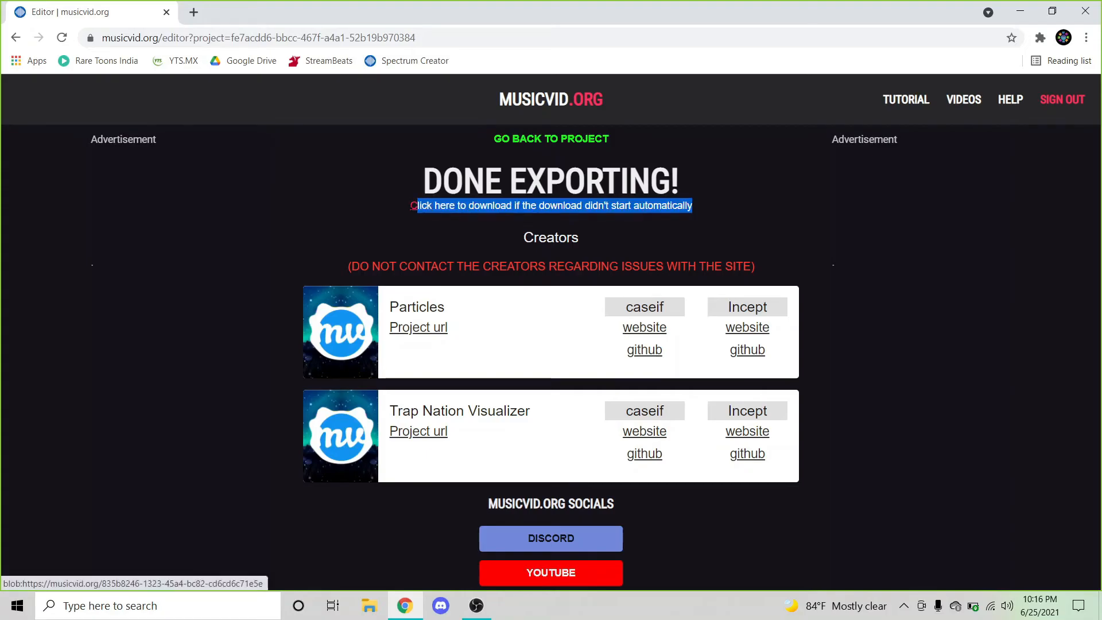
left_click(394, 211)
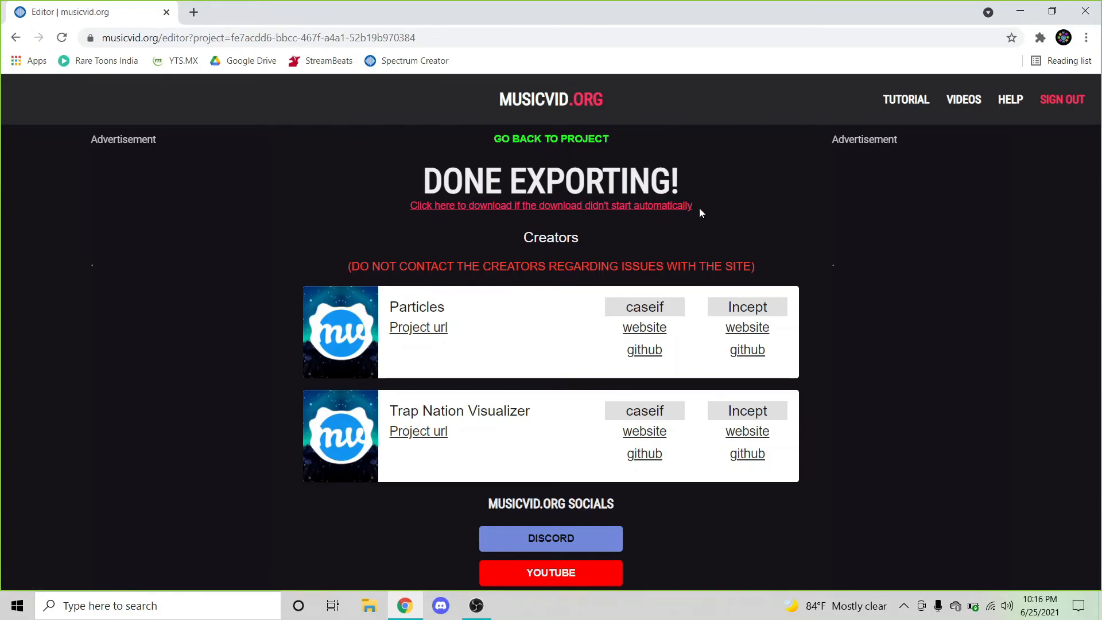
left_click(551, 207)
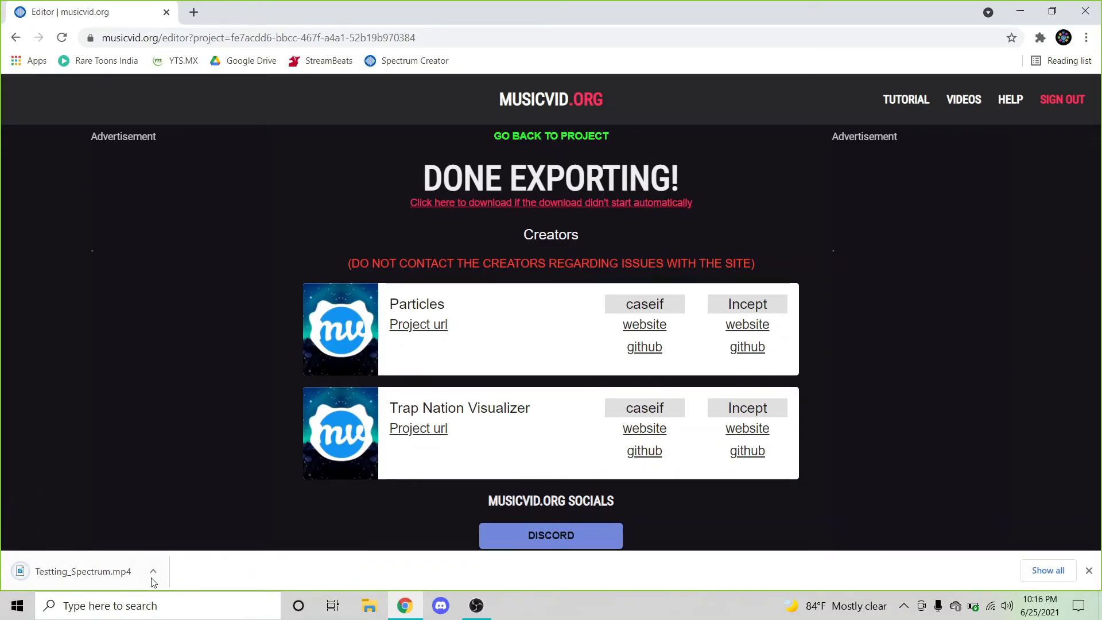
Step: Open the downloaded Testting_Spectrum video from the Downloads folder to play it
left_click(153, 571)
left_click(228, 527)
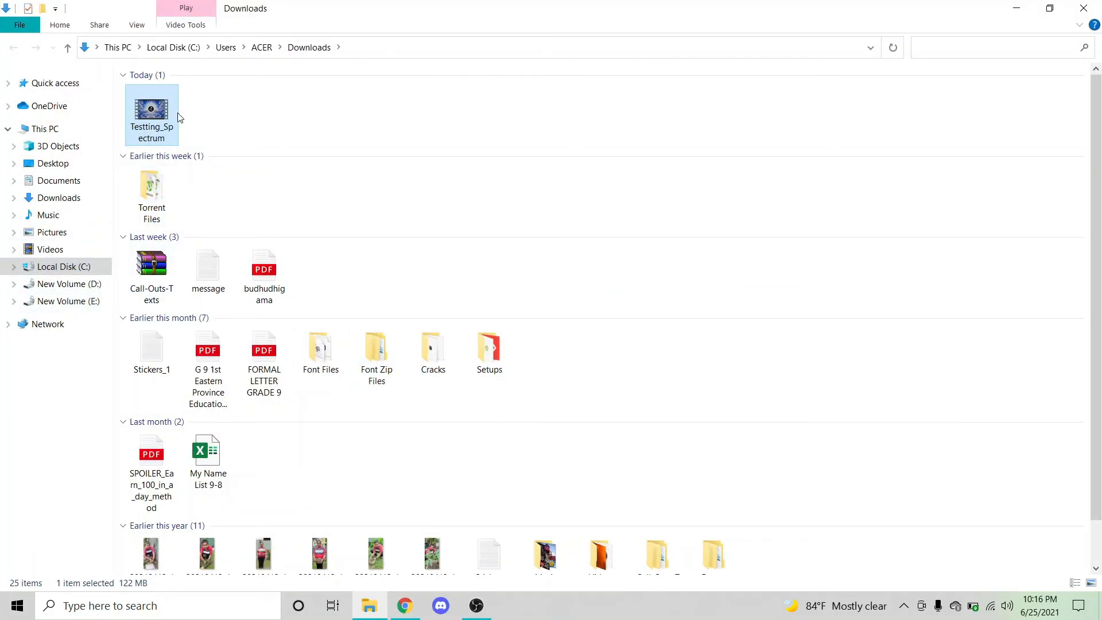
double_click(160, 113)
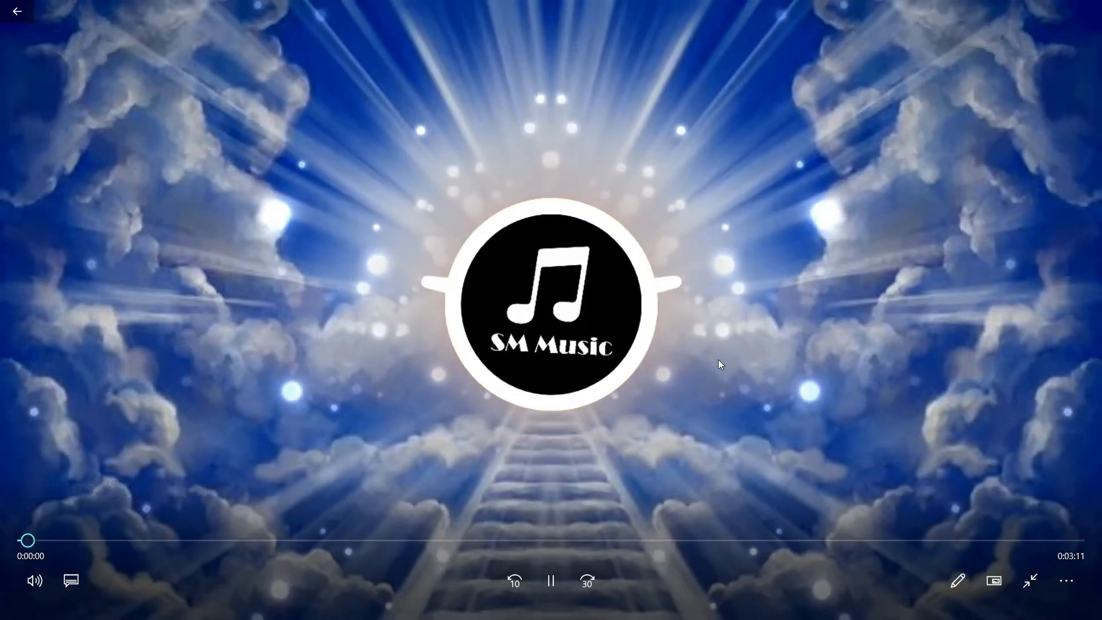
Step: Review the exported video's playback in the media player, toggling fullscreen, sound and position
double_click(711, 384)
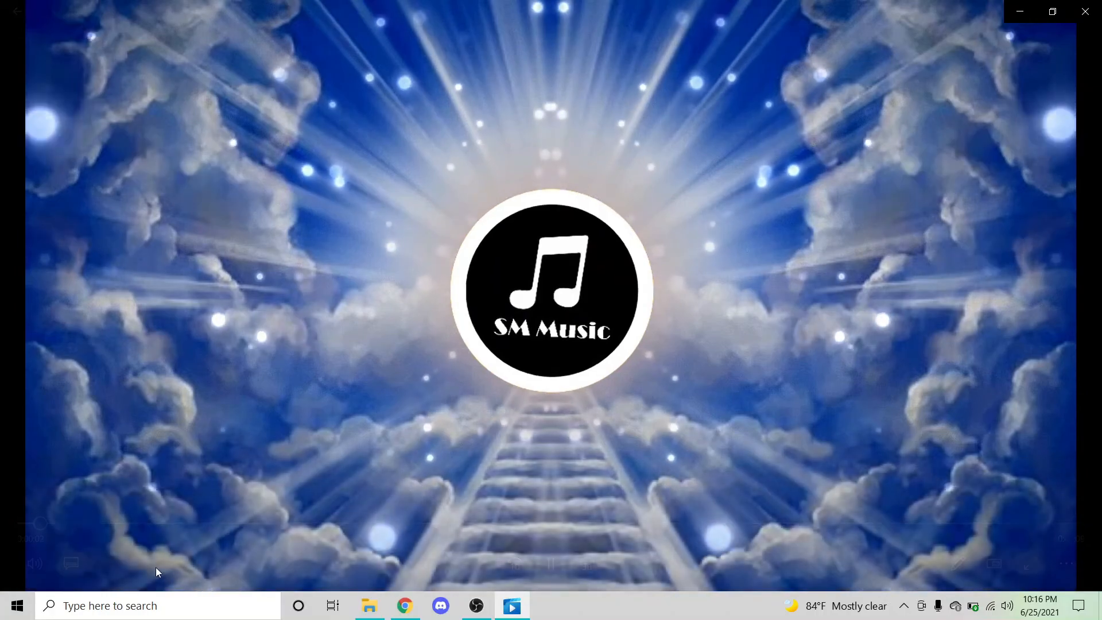
left_click(552, 565)
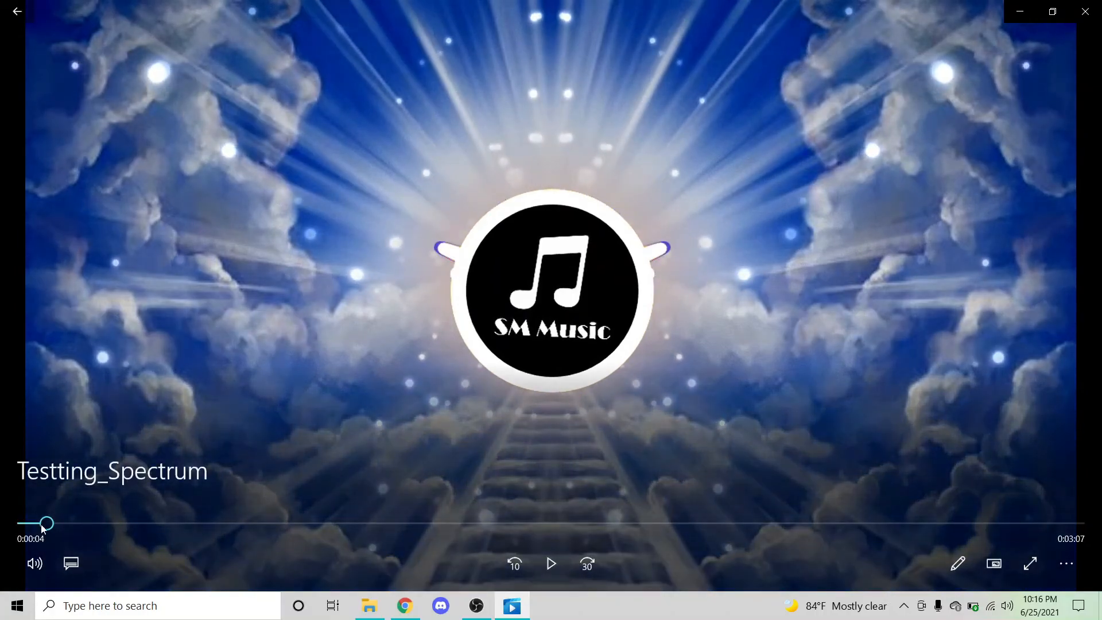
left_click(38, 564)
left_click_drag(173, 517, 91, 515)
left_click(585, 338)
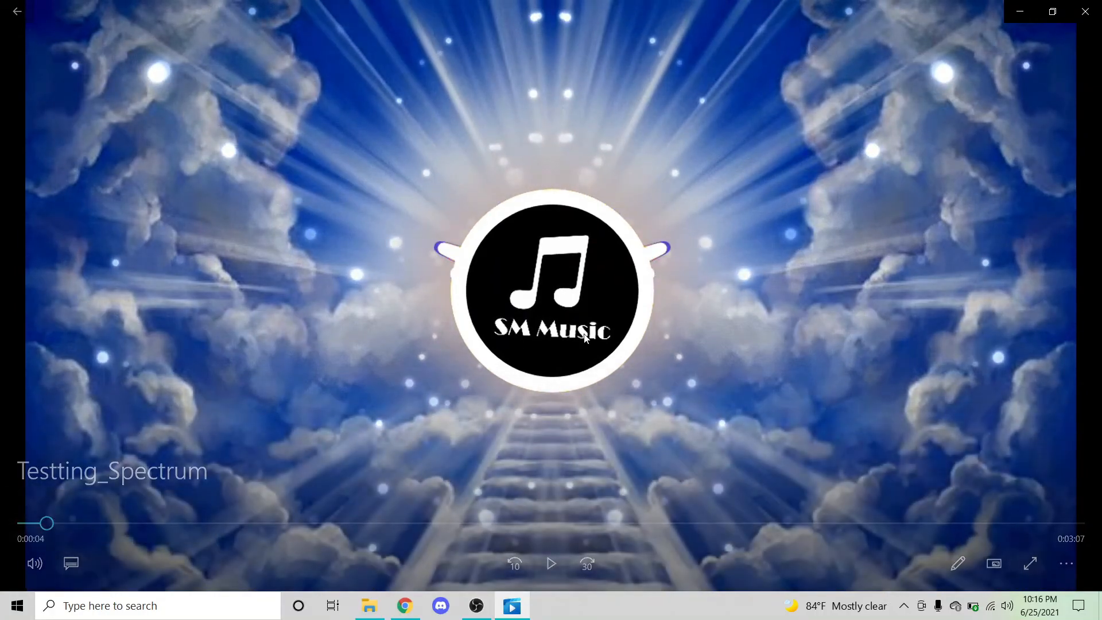
double_click(585, 338)
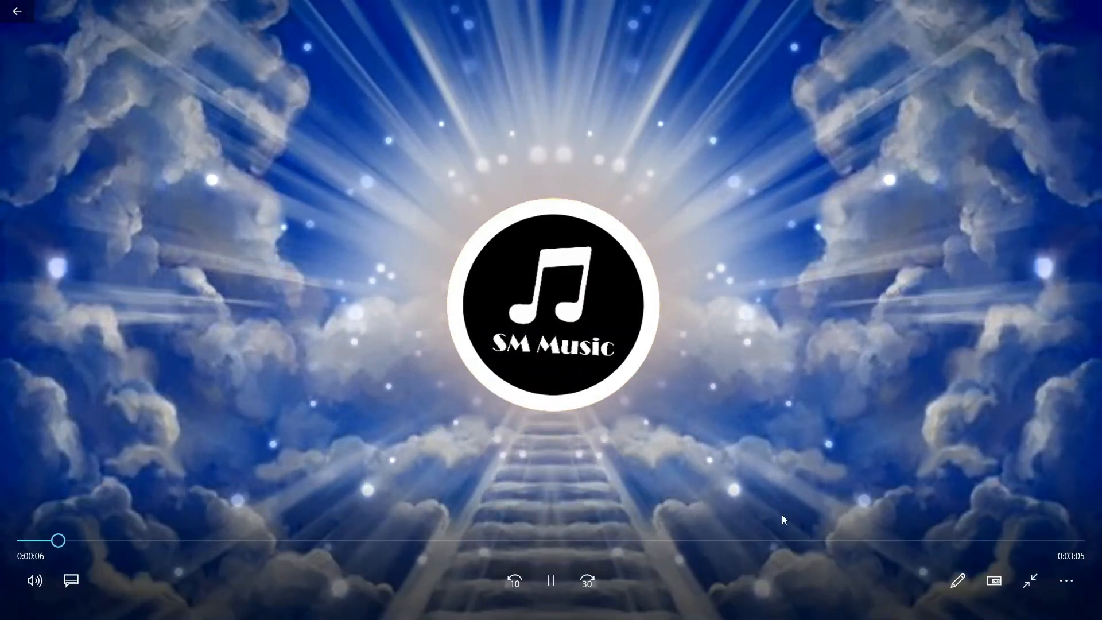
left_click(34, 580)
left_click(74, 533)
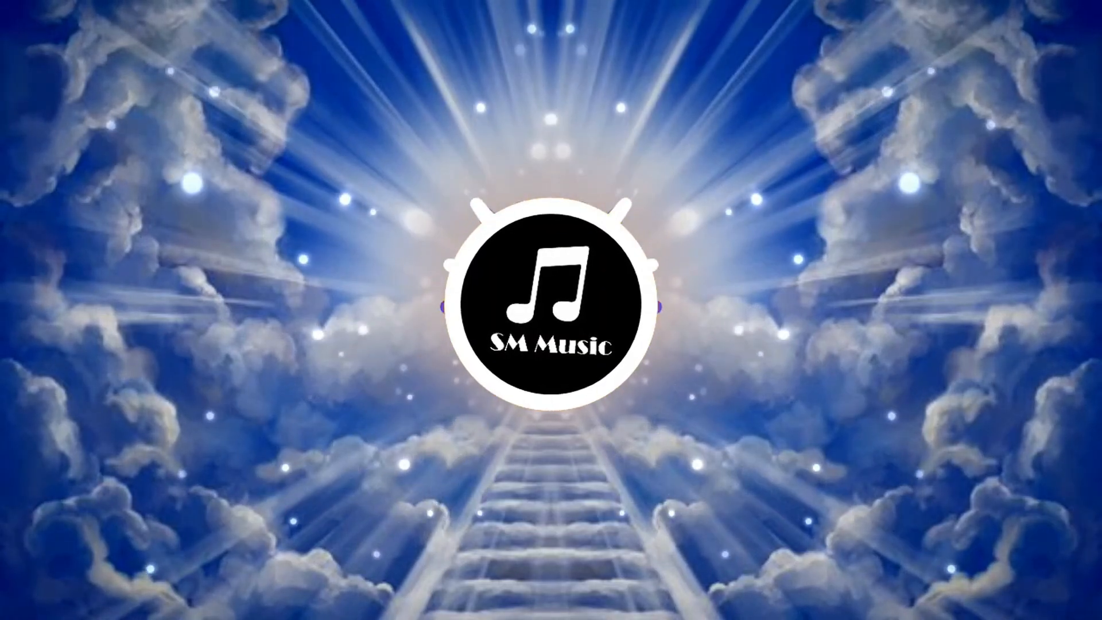
mouse_move(741, 373)
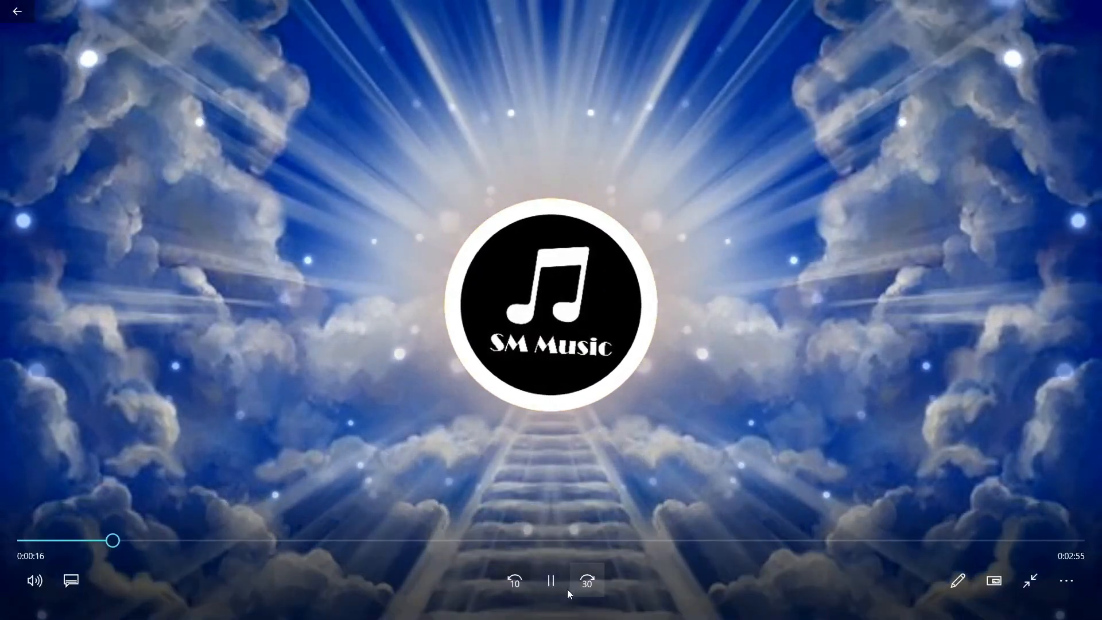